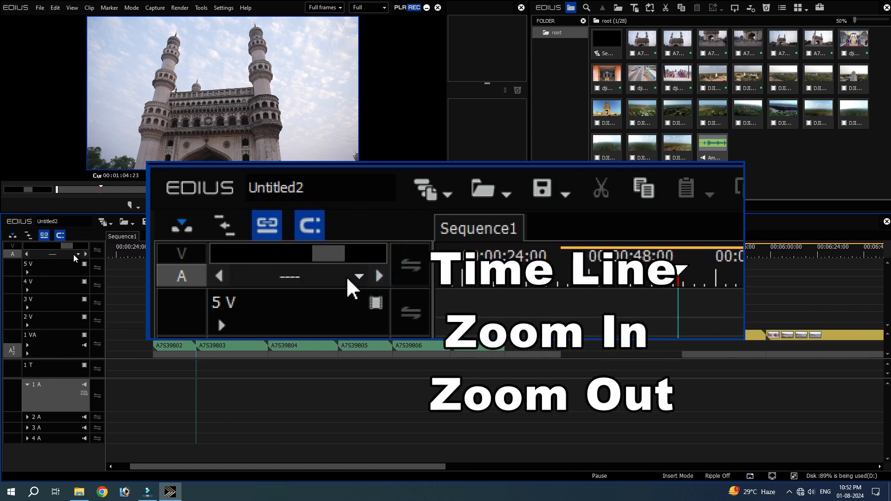
Step: Review the timeline scale presets and zoom the timeline out to the 30 Seconds scale
click(86, 254)
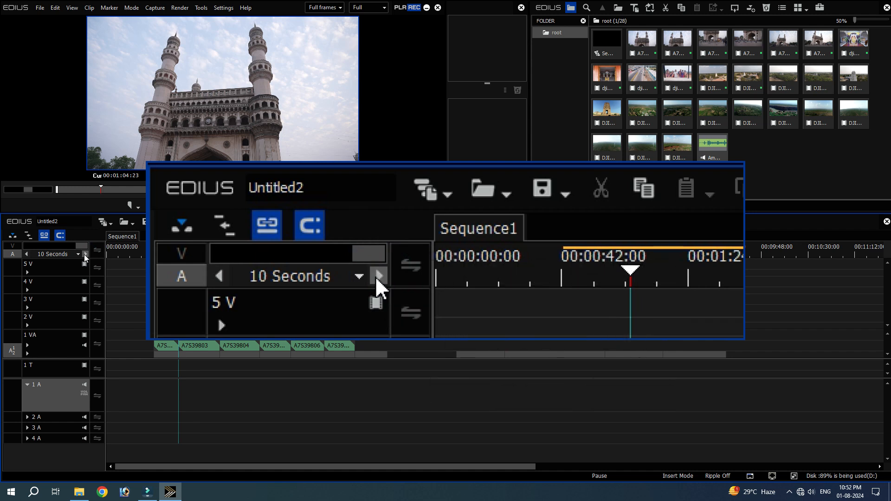
click(78, 254)
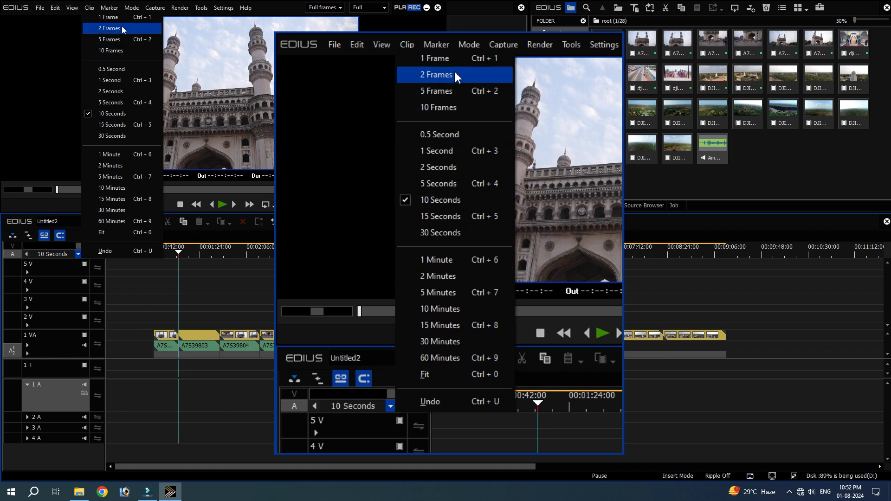
click(246, 319)
key(ctrl+minus)
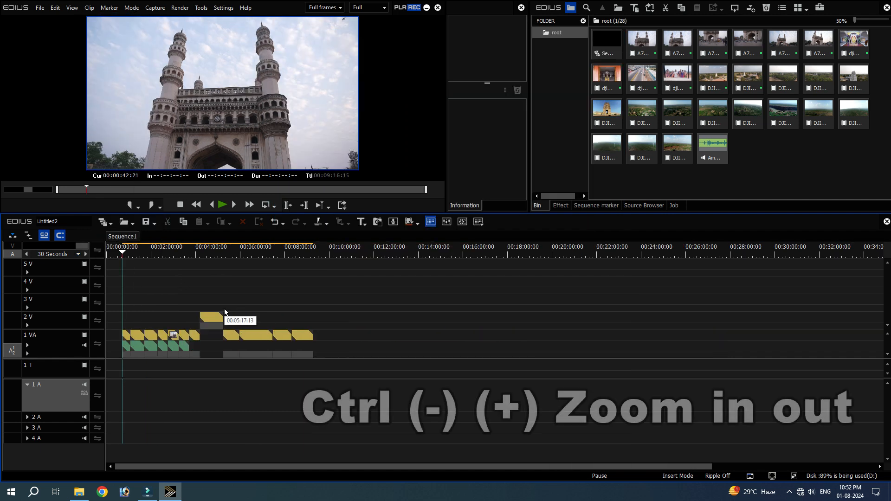
Step: Zoom the timeline in to the 1 Frame scale
key(ctrl+plus)
key(ctrl+plus)
key(ctrl+plus)
key(ctrl+plus)
key(ctrl+plus)
key(ctrl+plus)
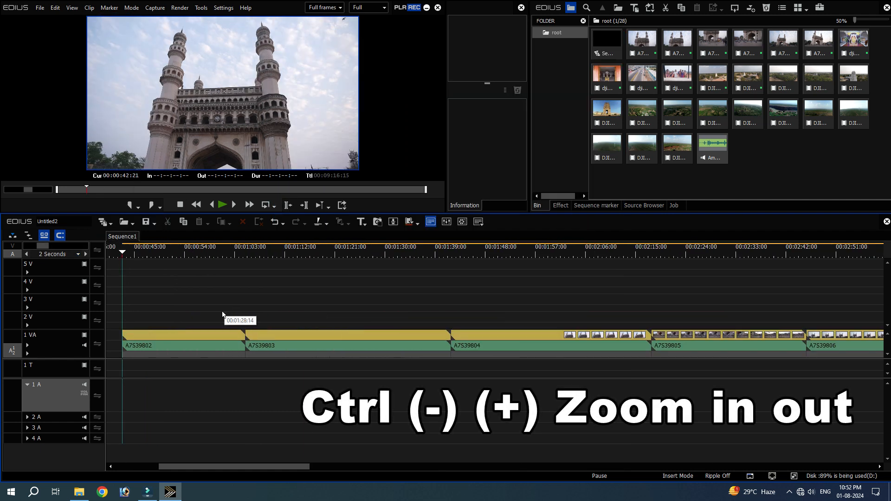
key(ctrl+plus)
key(ctrl+plus)
key(ctrl+plus)
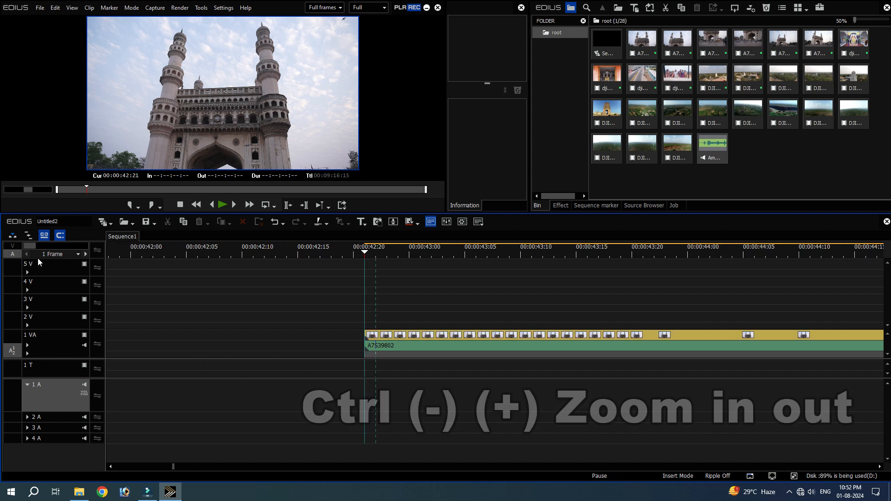
Step: Zoom the timeline out as far as the 60 Minutes scale
key(ctrl+minus)
key(ctrl+minus)
key(ctrl+minus)
key(ctrl+minus)
key(ctrl+minus)
key(ctrl+minus)
key(ctrl+minus)
key(ctrl+minus)
key(ctrl+minus)
key(ctrl+minus)
key(ctrl+minus)
key(ctrl+minus)
key(ctrl+minus)
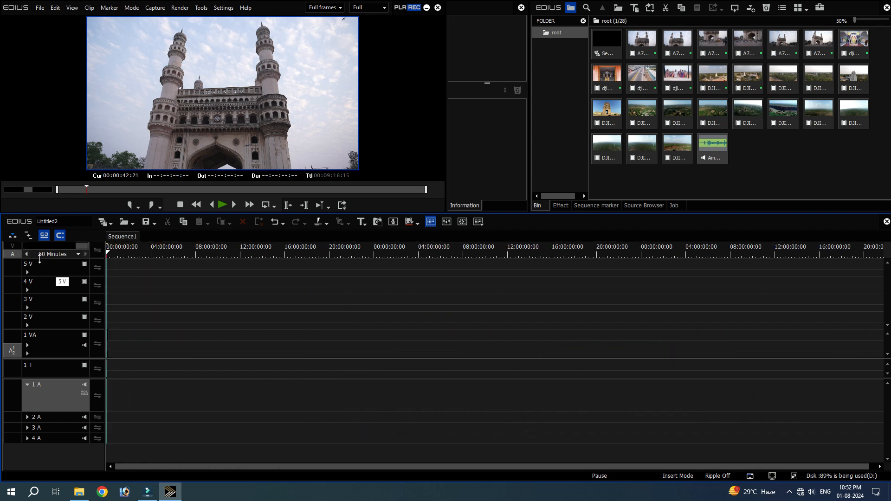
Step: Zoom the timeline back in from the 60 Minutes scale to single-frame detail at the first clip
key(ctrl+plus)
key(ctrl+plus)
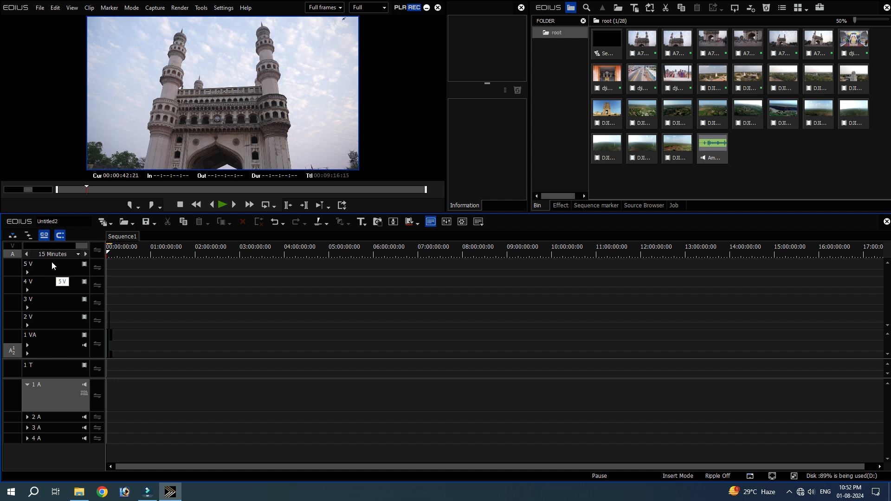
click(121, 465)
key(ctrl+plus)
key(ctrl+plus)
key(ctrl+plus)
key(ctrl+plus)
key(ctrl+plus)
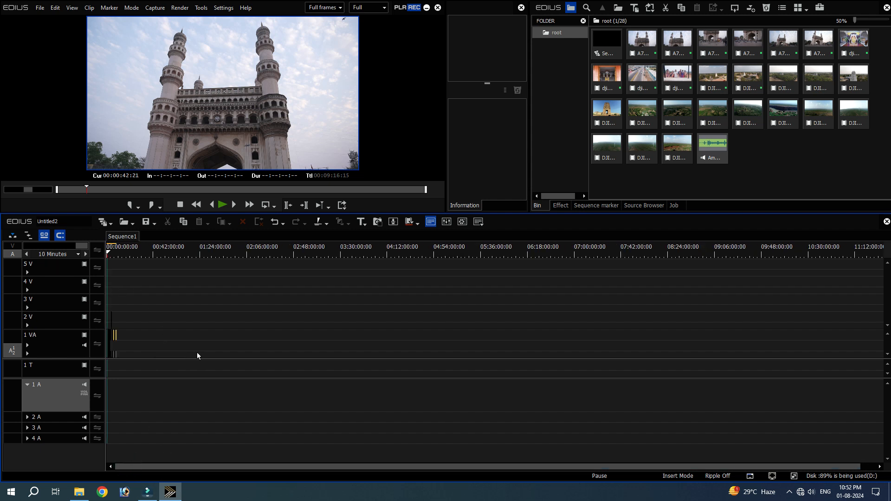
key(ctrl+plus)
key(ctrl+plus)
key(ctrl+plus)
key(ctrl+plus)
key(ctrl+plus)
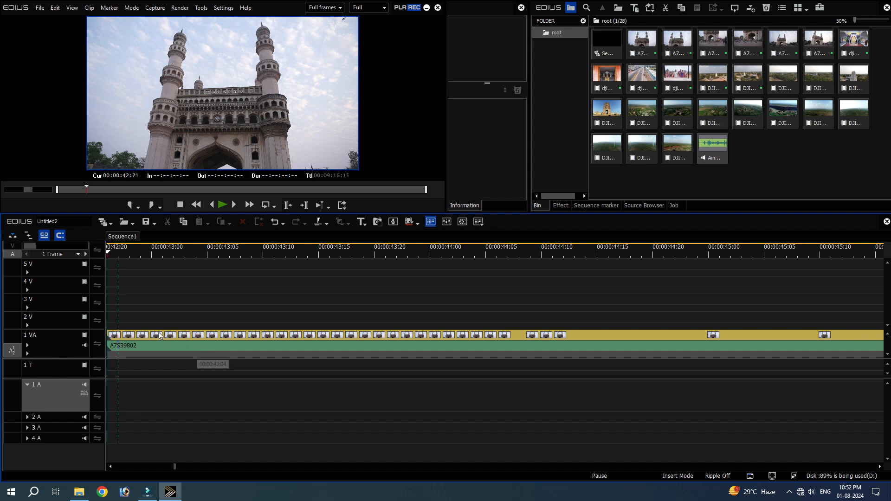
Step: Zoom the timeline out and set its scale to Fit to view the whole sequence
key(ctrl+minus)
key(ctrl+minus)
key(ctrl+minus)
key(ctrl+minus)
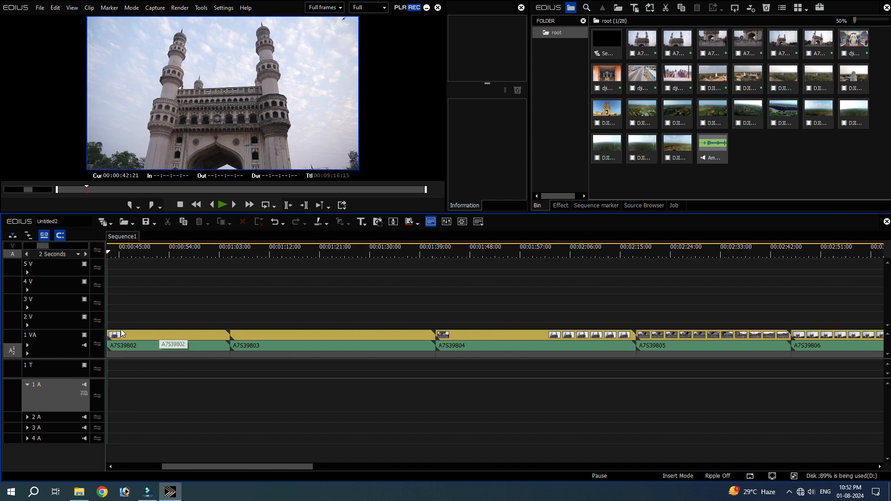
key(ctrl+minus)
key(ctrl+0)
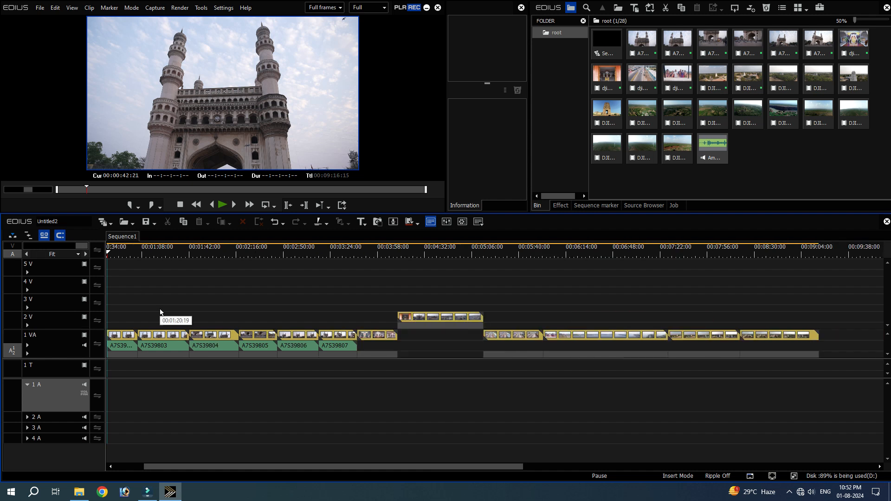
Step: Set the timeline scale to 1 Second and move the playhead to about 00:00:54:13 within clip A7S39802
scroll(160, 313, up, 1)
scroll(160, 312, down, 3)
scroll(160, 313, up, 1)
scroll(160, 312, up, 3)
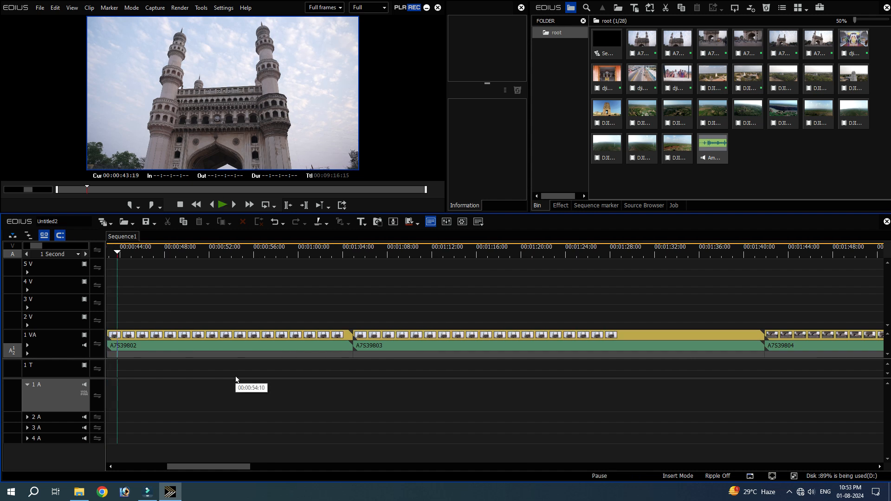
drag(116, 254, 241, 271)
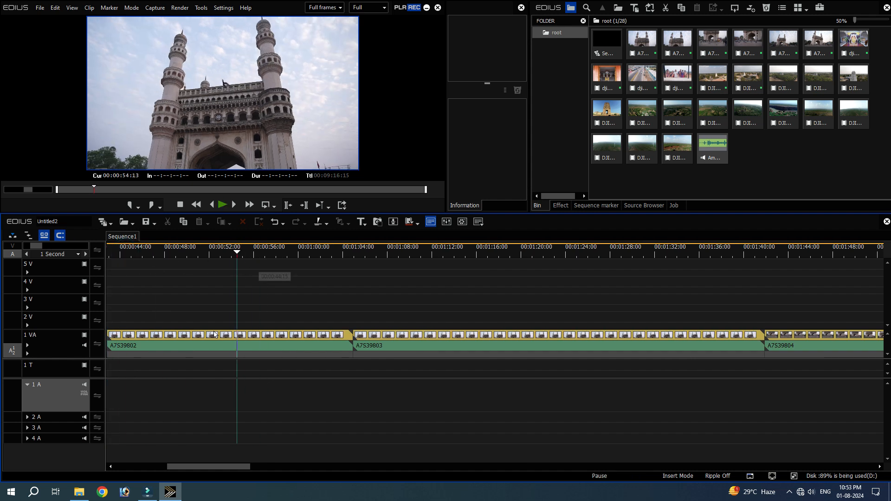
Step: Play and pause the sequence repeatedly from the playhead position in clip A7S39802
key(space)
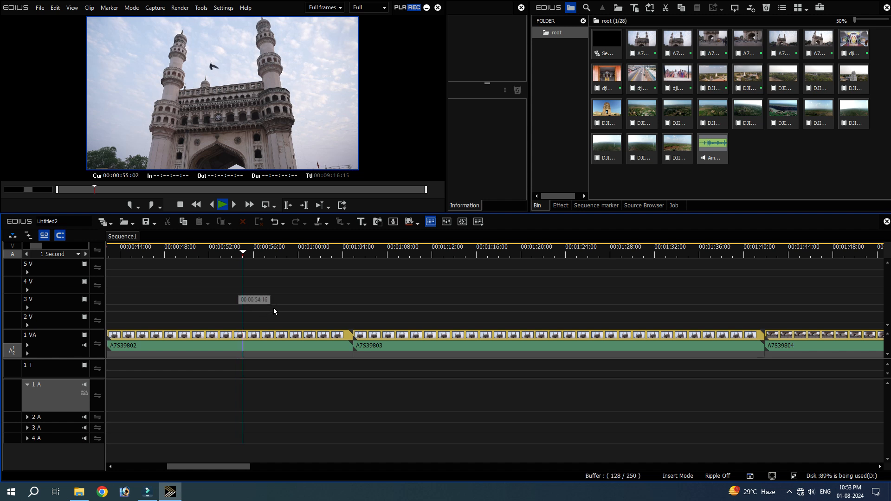
key(space)
key(space)
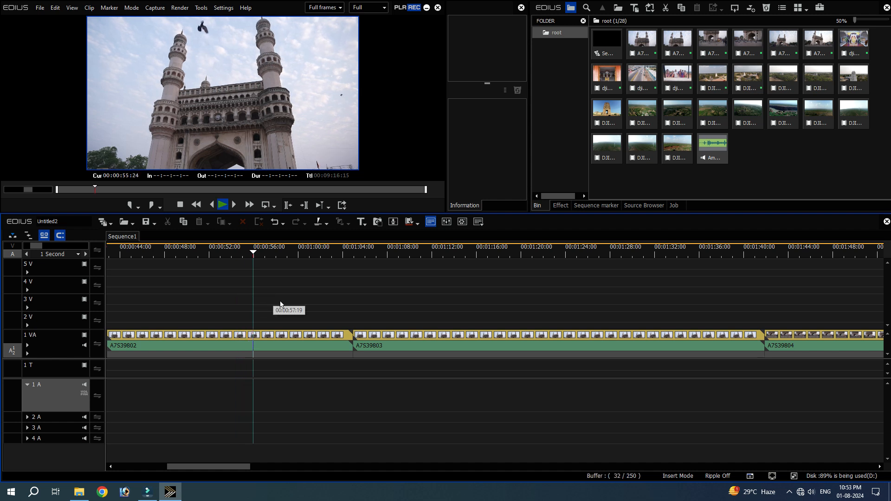
key(space)
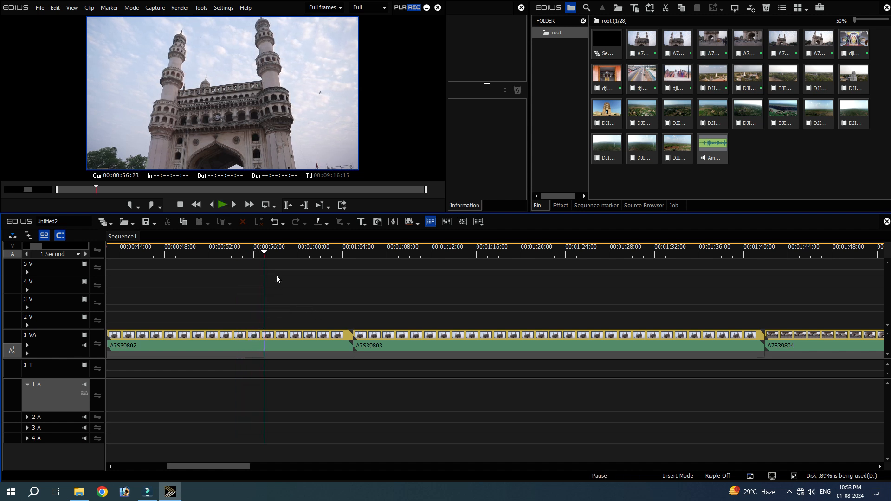
key(space)
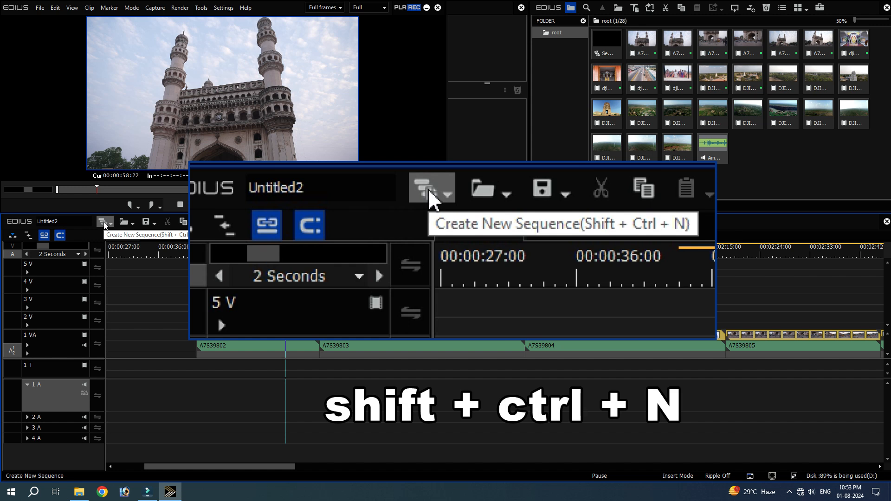
Step: Create a new sequence and name it "wedding" in its sequence settings
key(ctrl+shift+n)
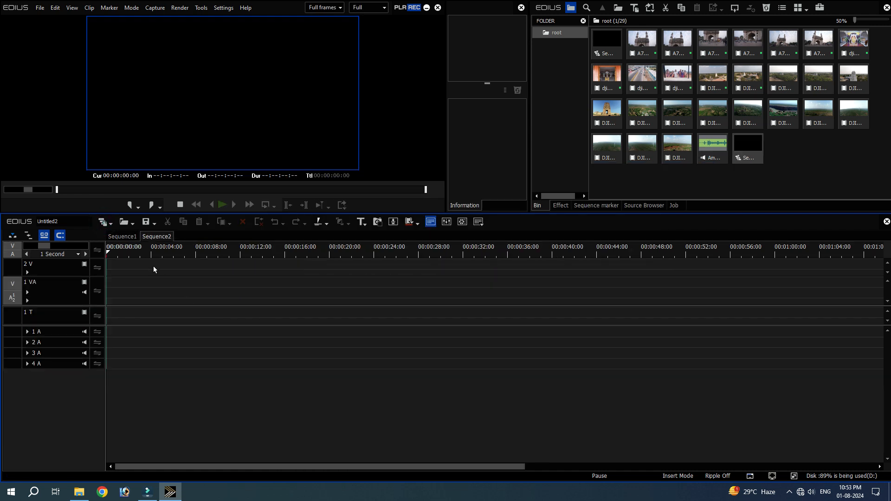
right_click(153, 238)
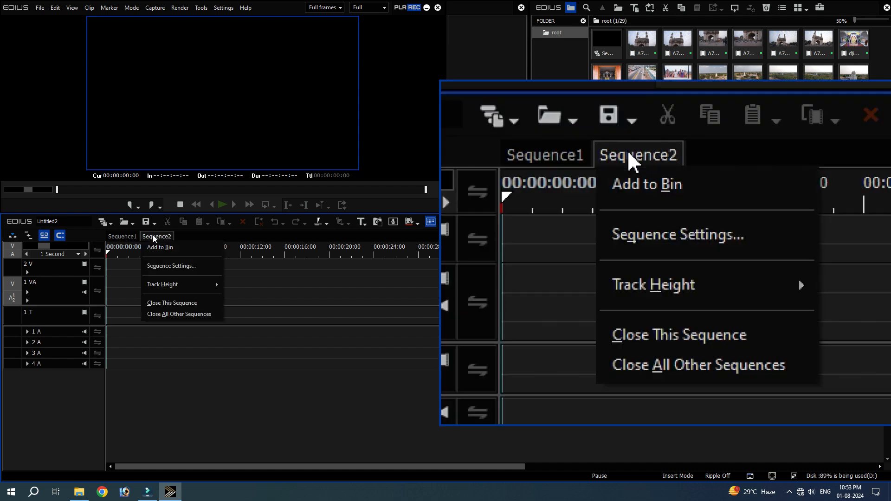
click(180, 265)
drag(436, 345, 400, 344)
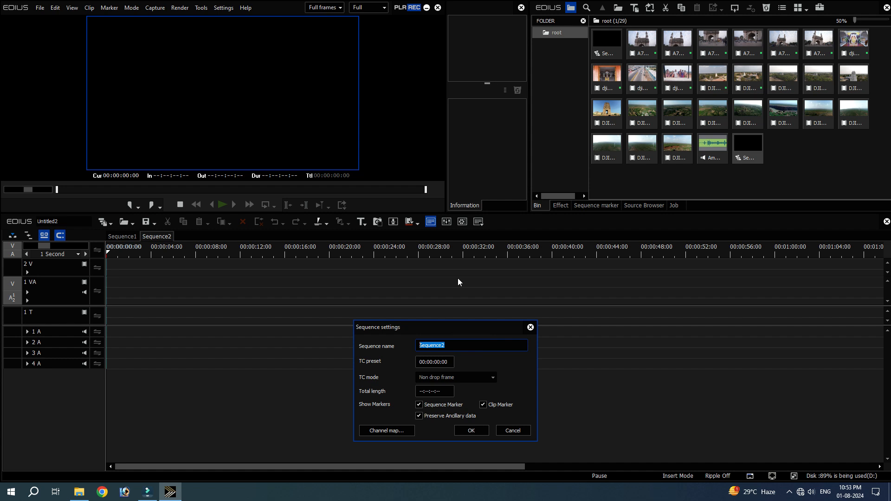
text(cae)
key(BackSpace)
key(BackSpace)
key(BackSpace)
text(wedd)
key(Return)
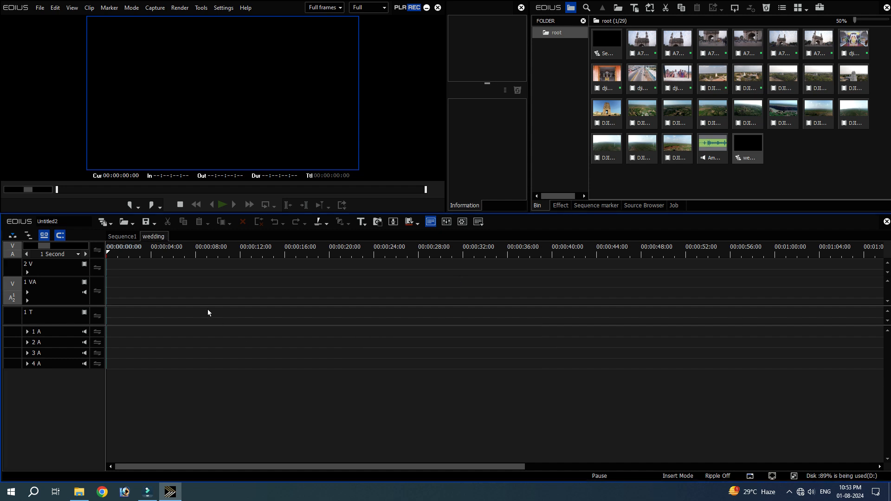
Step: Rename Sequence1 as "groom", switch between the two sequences and return to groom
right_click(125, 237)
click(134, 265)
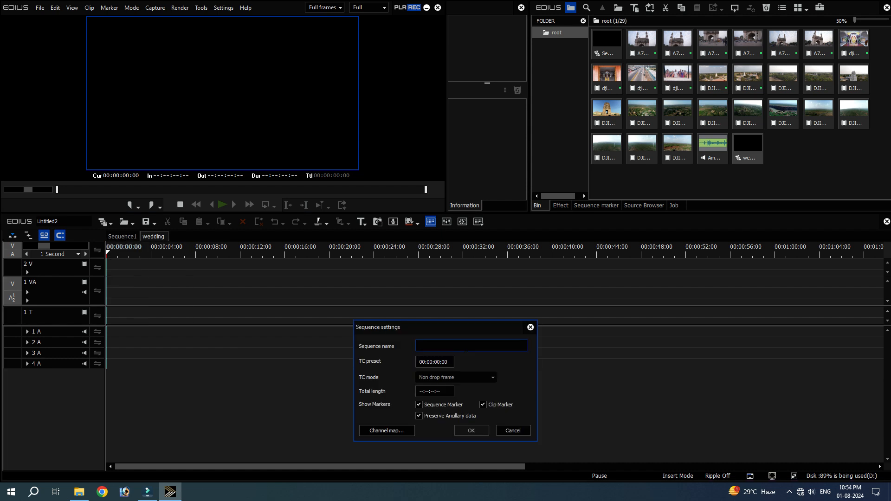
text(groom)
key(Return)
click(119, 237)
click(144, 237)
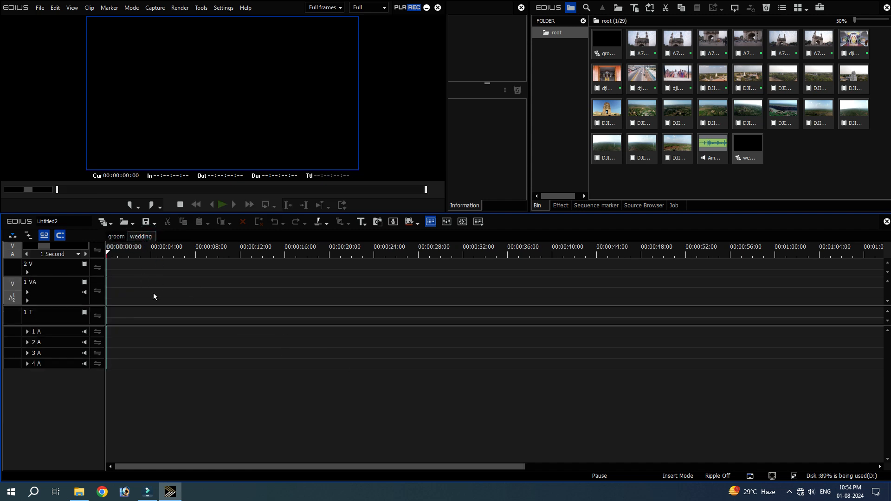
click(117, 237)
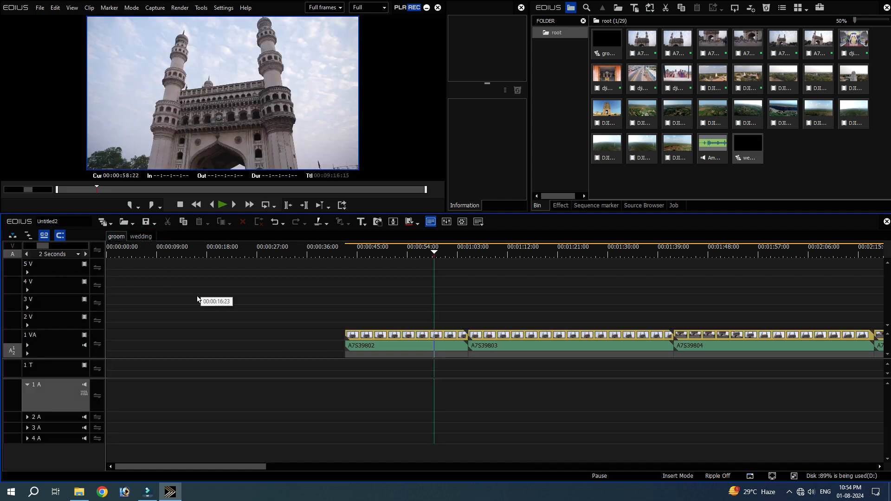
click(126, 222)
click(464, 367)
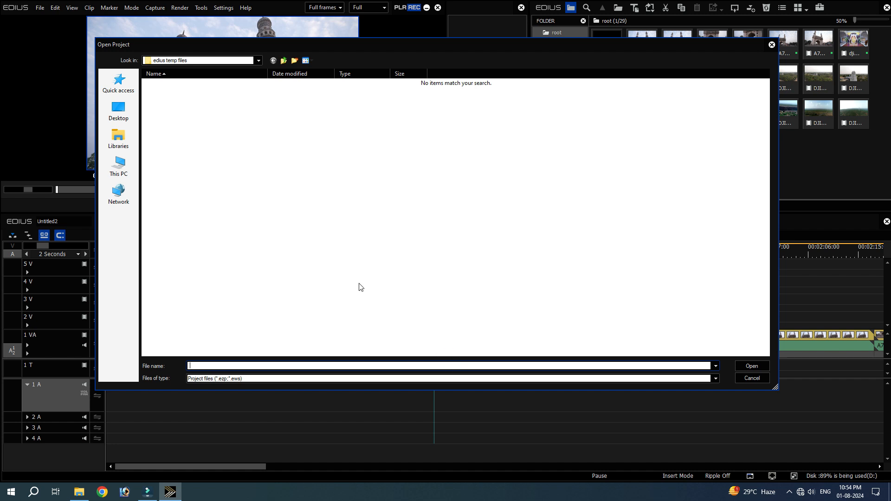
key(Escape)
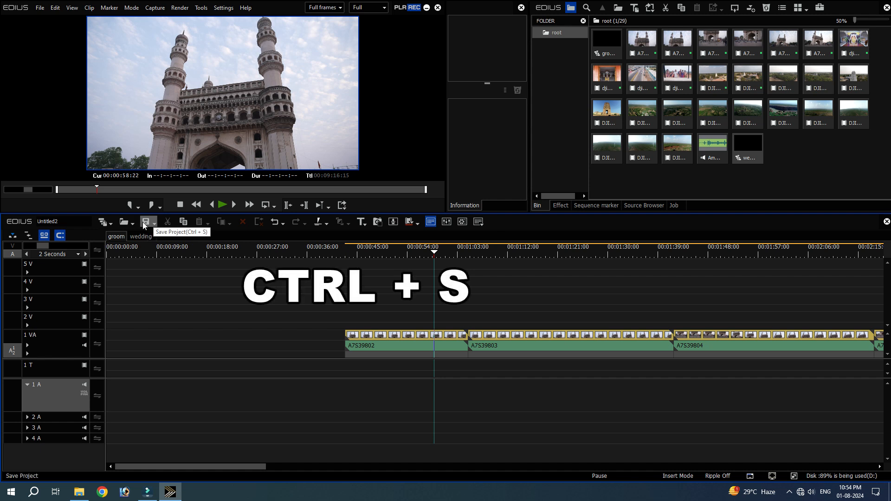
Step: Cut clips A7S39802, A7S39803 and A7S39804 from the 1 VA track of the groom sequence
drag(183, 466, 219, 466)
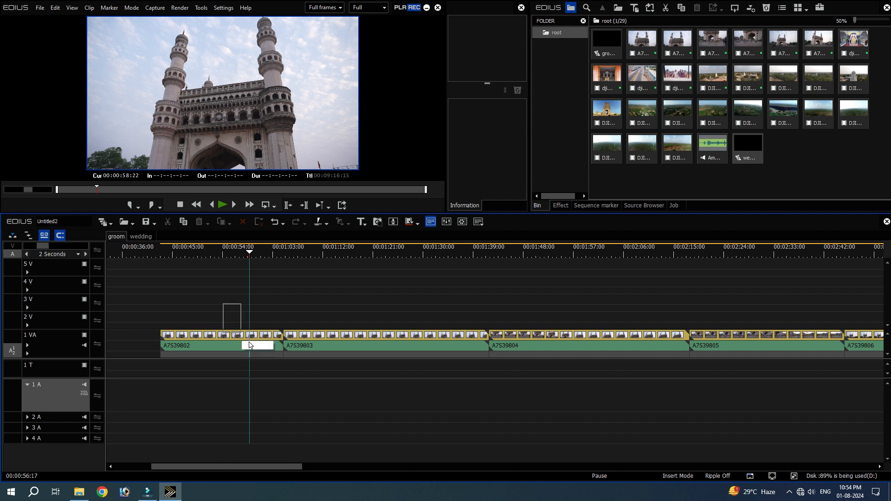
drag(249, 345, 527, 388)
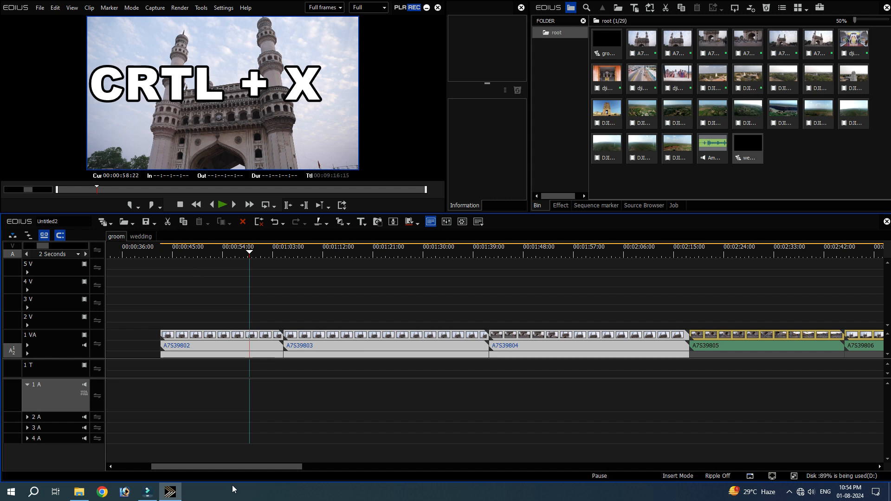
key(ctrl+x)
Step: Paste the cut clips on the 1 VA track at 00:09:39:00, beyond the last clip
drag(267, 466, 802, 481)
mouse_move(461, 253)
mouse_down()
mouse_move(511, 257)
mouse_move(444, 279)
mouse_move(447, 296)
mouse_up()
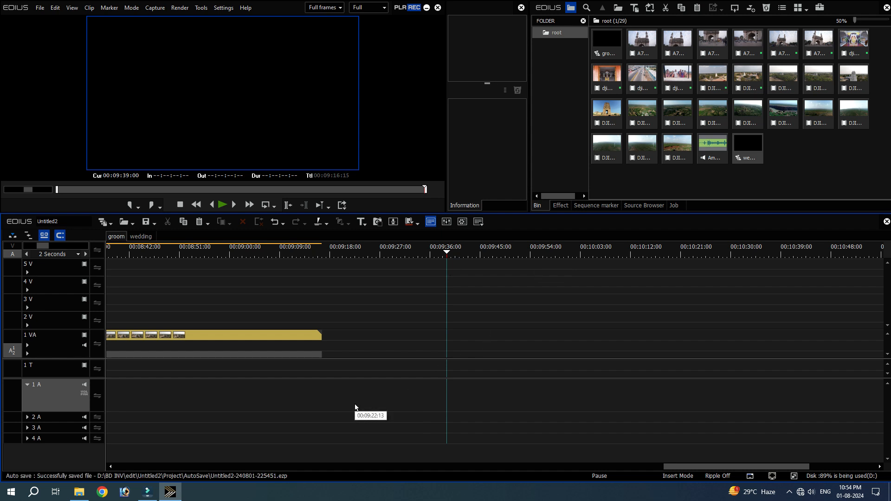
click(201, 223)
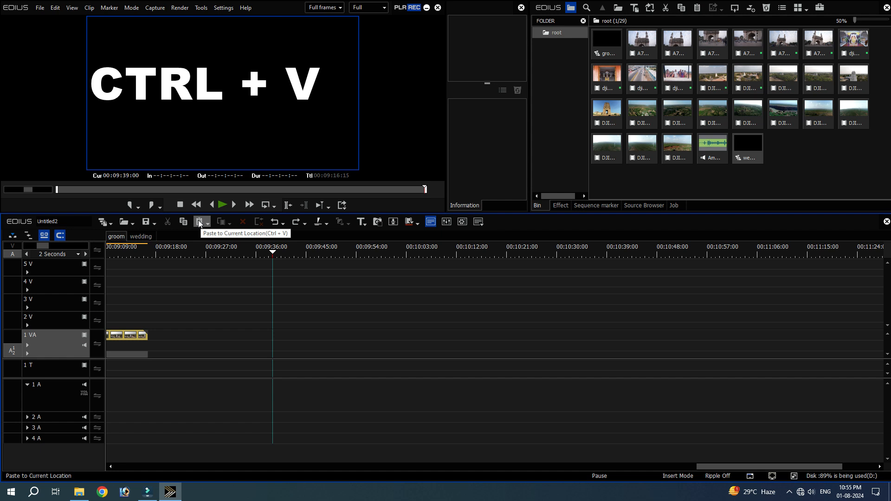
click(199, 221)
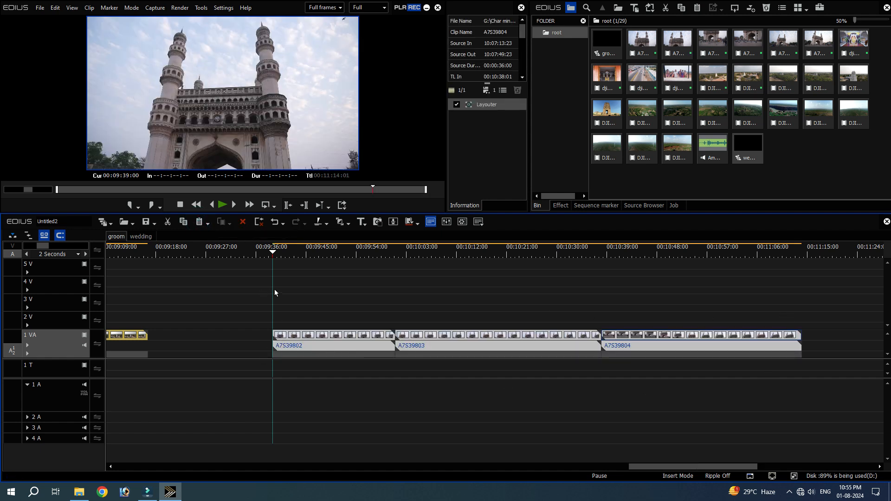
Step: Copy clips A7S39805, A7S39806 and A7S39807 from the 1 VA track
drag(635, 466, 136, 423)
drag(223, 465, 438, 487)
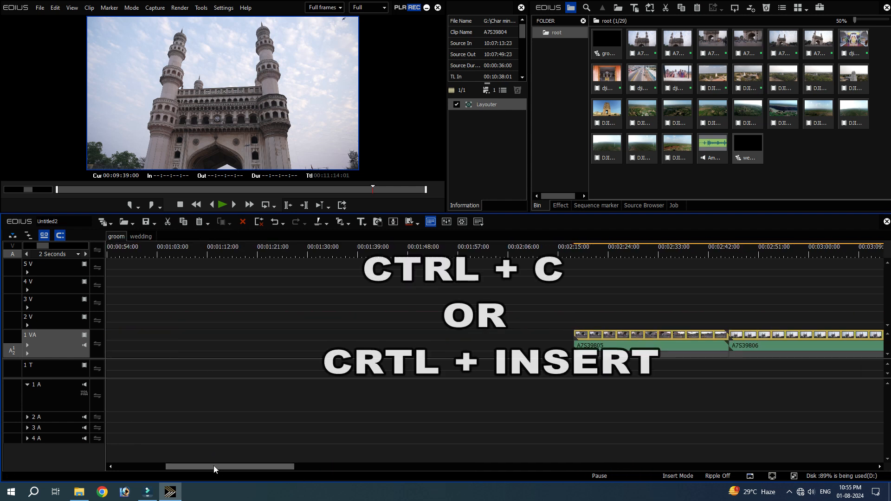
drag(213, 465, 276, 482)
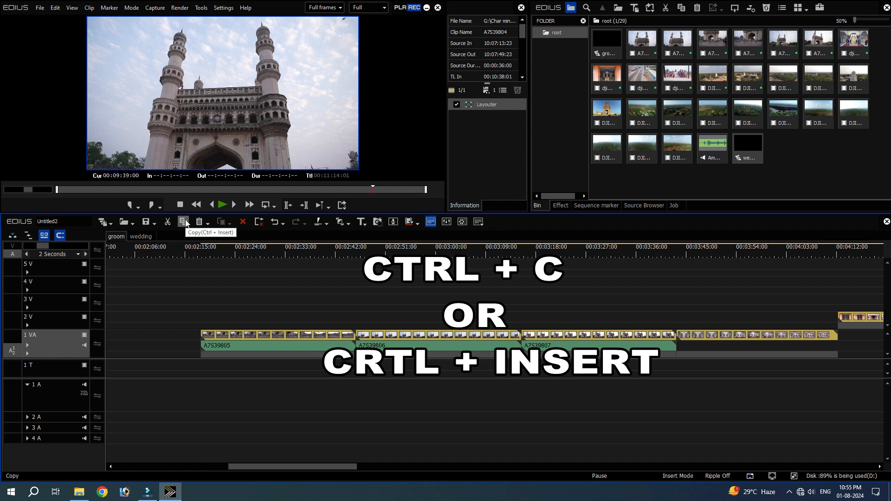
drag(268, 308, 580, 394)
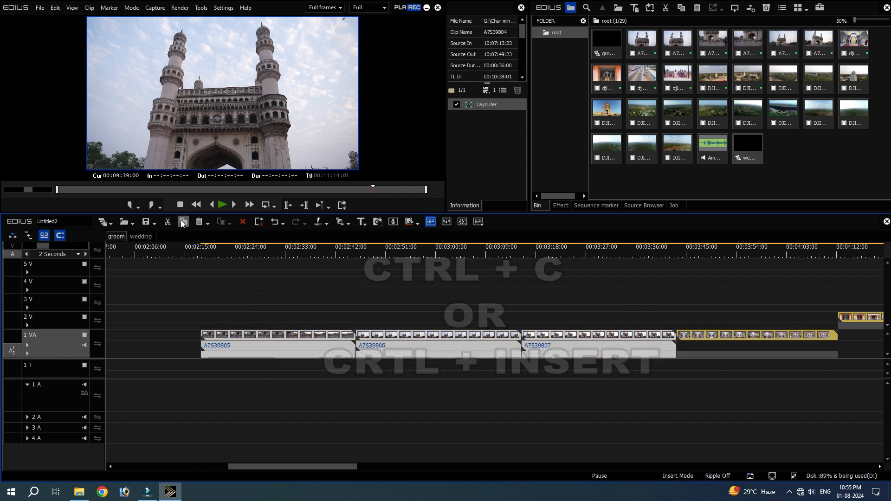
click(182, 223)
drag(314, 466, 759, 483)
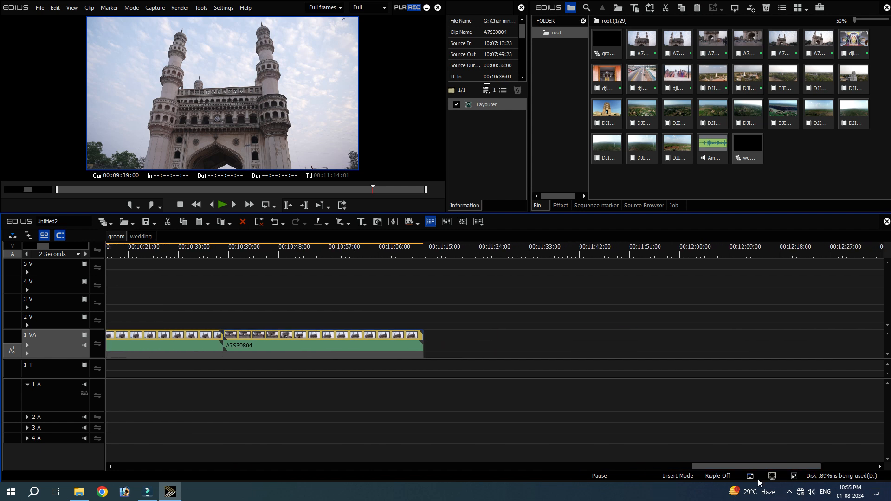
Step: Paste the copied clips on the groom sequence's 1 VA track at 00:11:15:05 and compare them with the originals
click(430, 254)
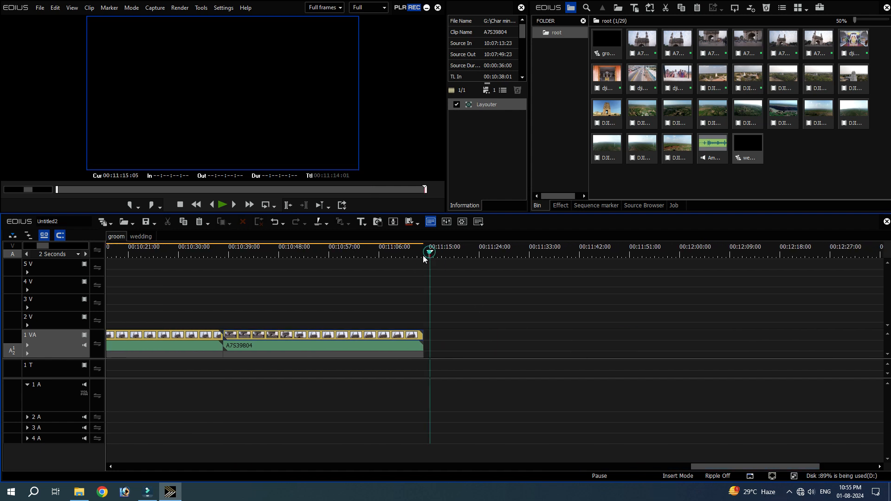
click(197, 223)
scroll(460, 401, down, 2)
drag(341, 464, 146, 459)
drag(262, 312, 378, 359)
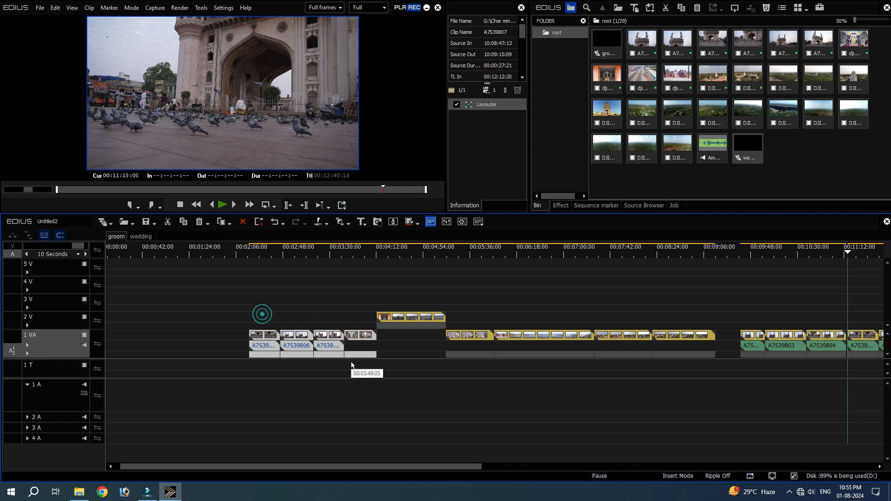
drag(323, 465, 590, 497)
drag(356, 303, 294, 360)
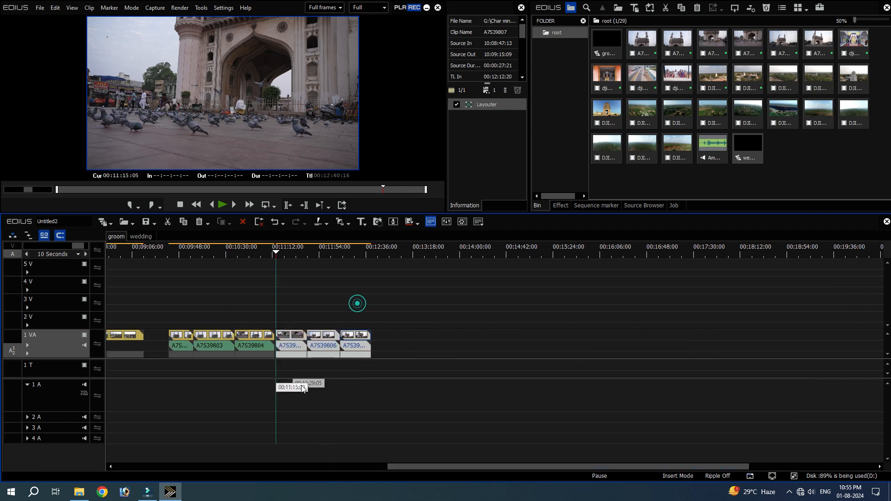
drag(459, 473, 224, 466)
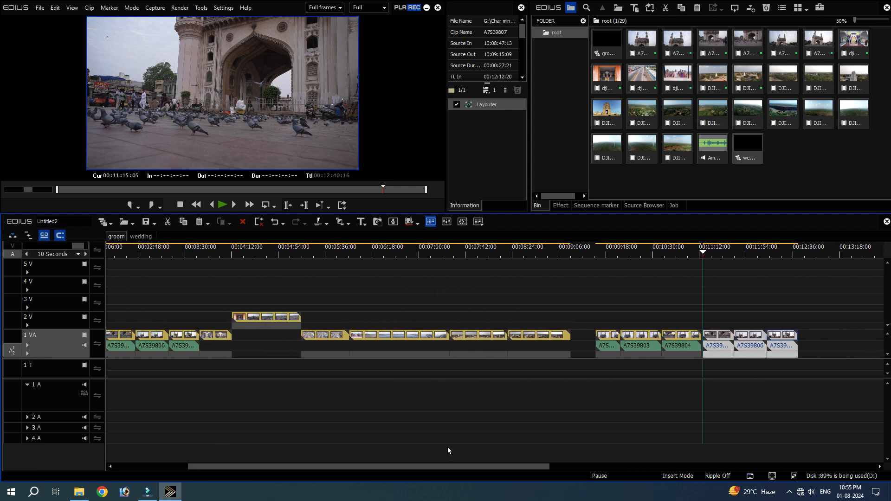
Step: Paste the copied clips into the wedding sequence at 00:00:10:15 and compare with the groom sequence
click(138, 237)
click(224, 250)
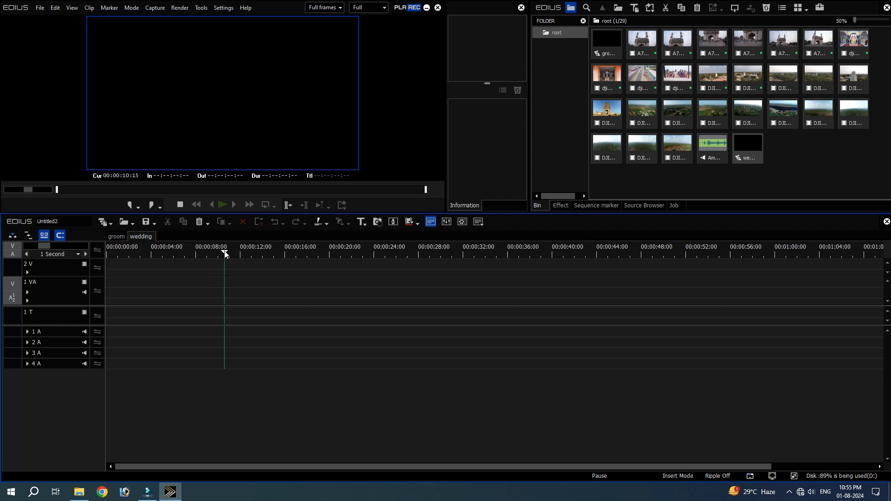
click(198, 223)
scroll(319, 398, down, 3)
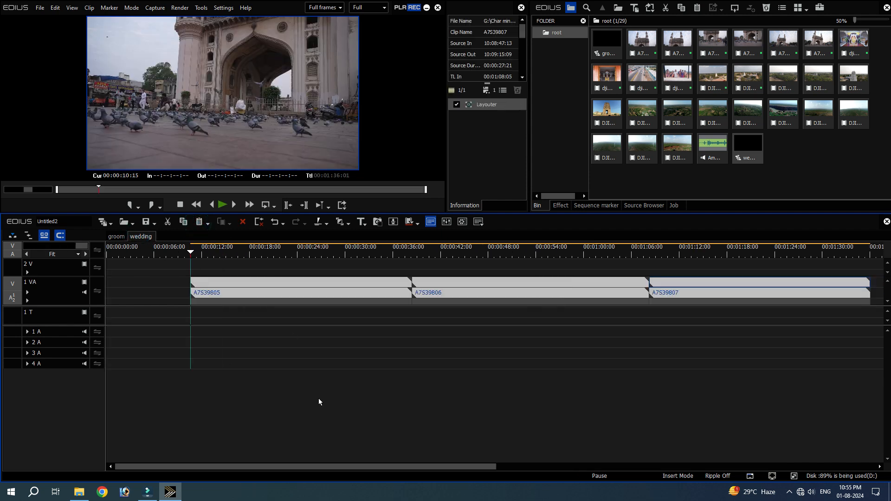
click(122, 237)
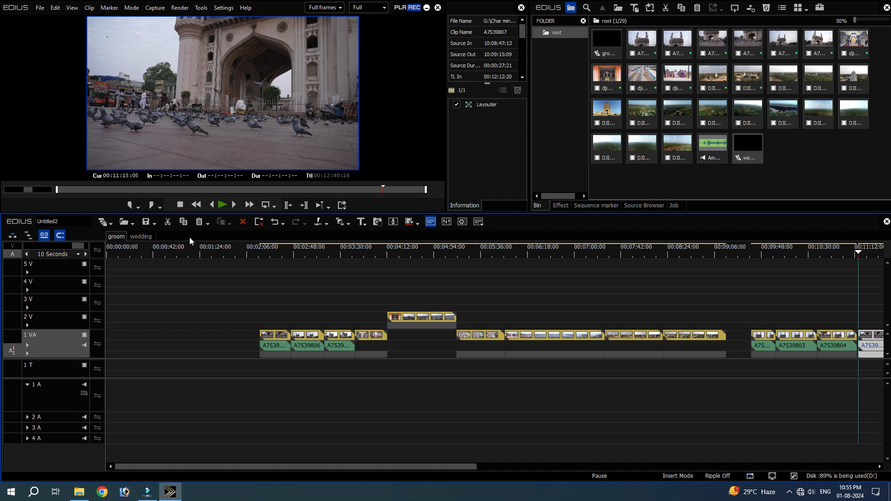
click(139, 237)
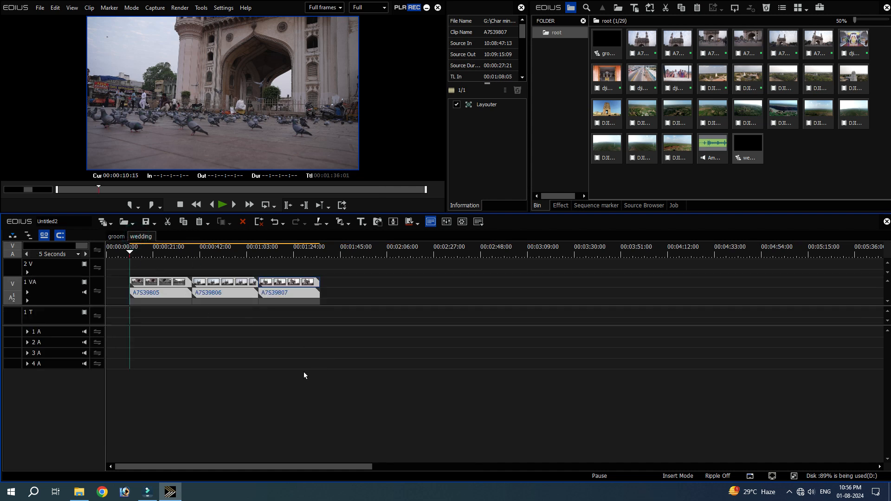
Step: Delete clips A7S39805 and A7S39806, and finally A7S39807, from the wedding sequence
drag(214, 263, 133, 308)
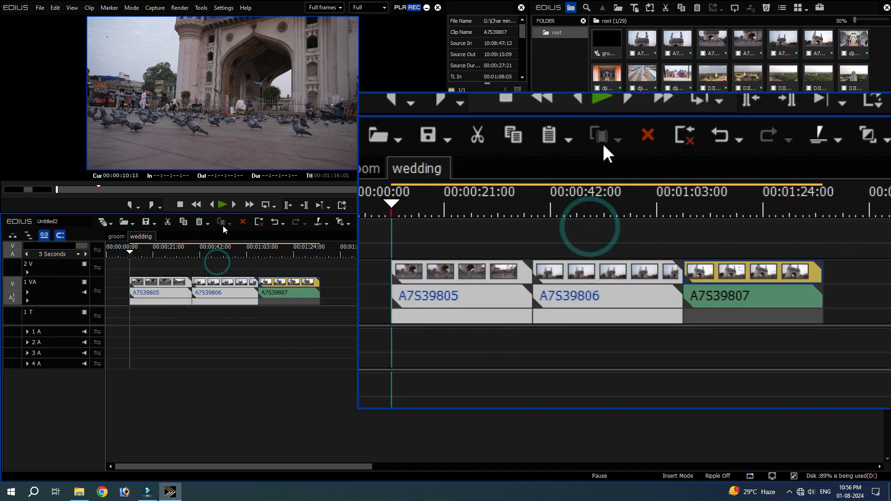
click(241, 222)
drag(302, 264, 265, 326)
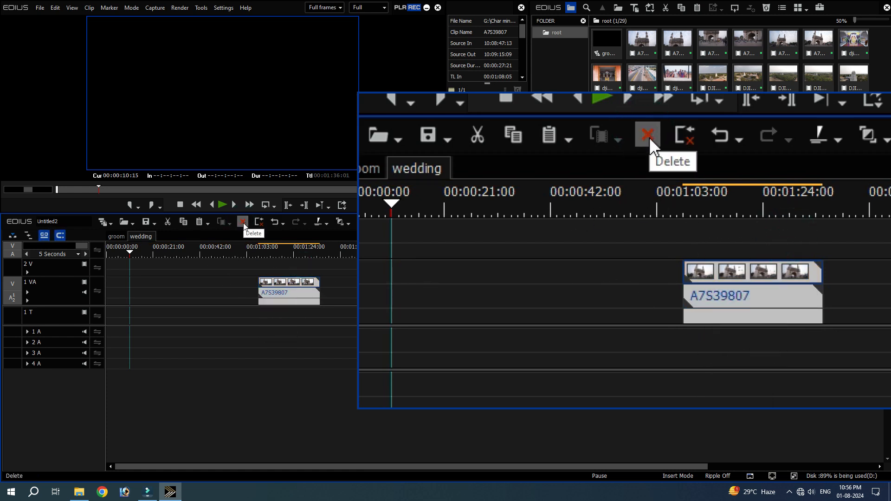
click(243, 223)
Step: Delete clips A7S39803 and A7S39804 from the end of the groom sequence, leaving a gap, and undo the deletion
click(116, 236)
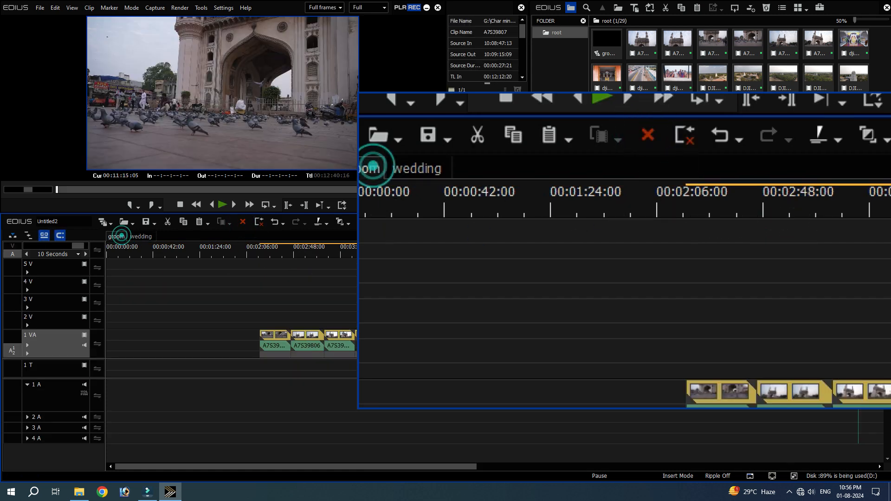
drag(312, 466, 533, 483)
drag(371, 312, 315, 355)
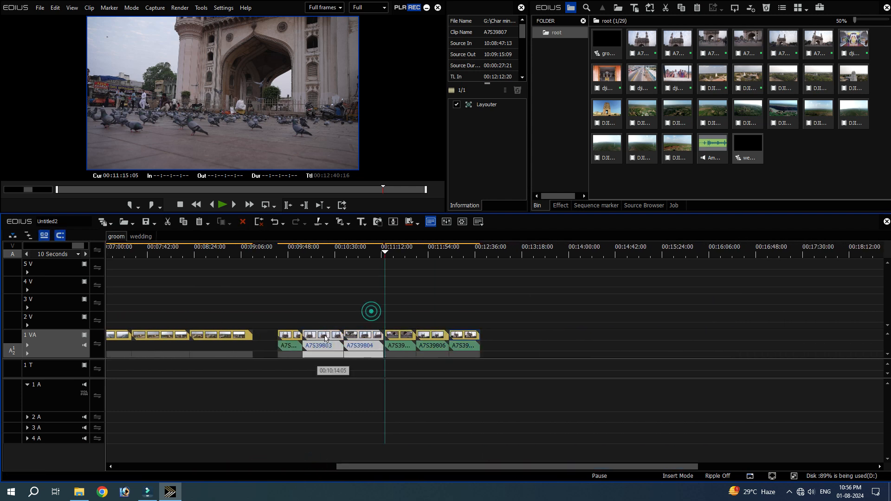
click(242, 222)
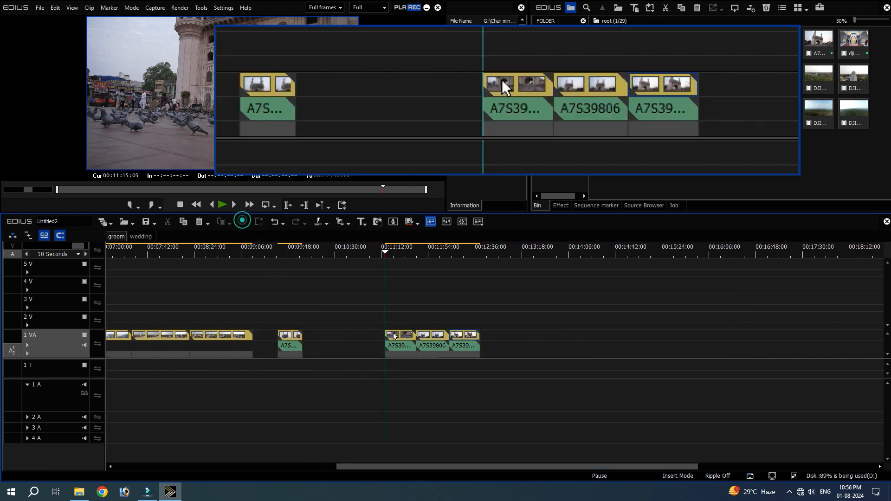
key(ctrl+z)
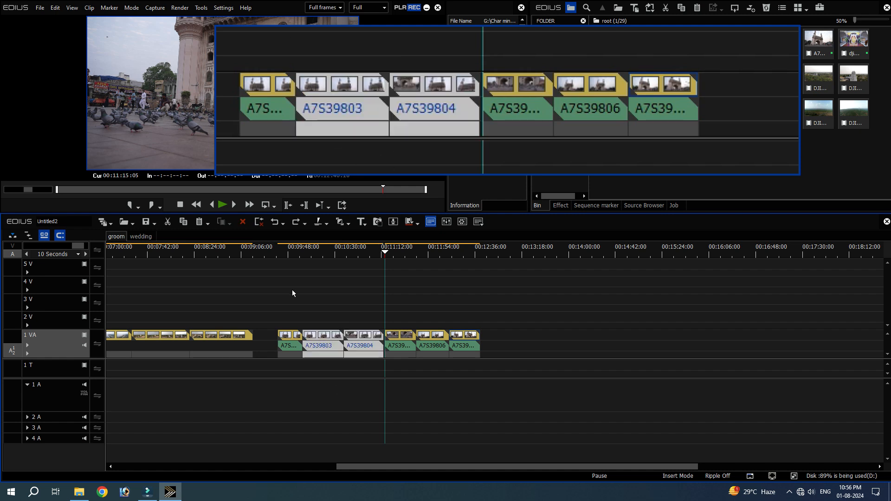
Step: Ripple-delete clips A7S39803 and A7S39804 from the groom sequence, undo it, and ripple-delete them again
click(259, 222)
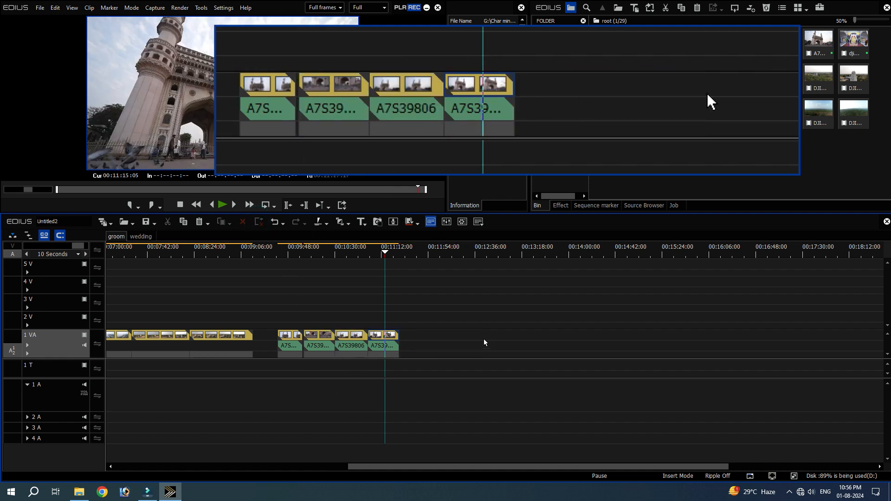
key(ctrl+z)
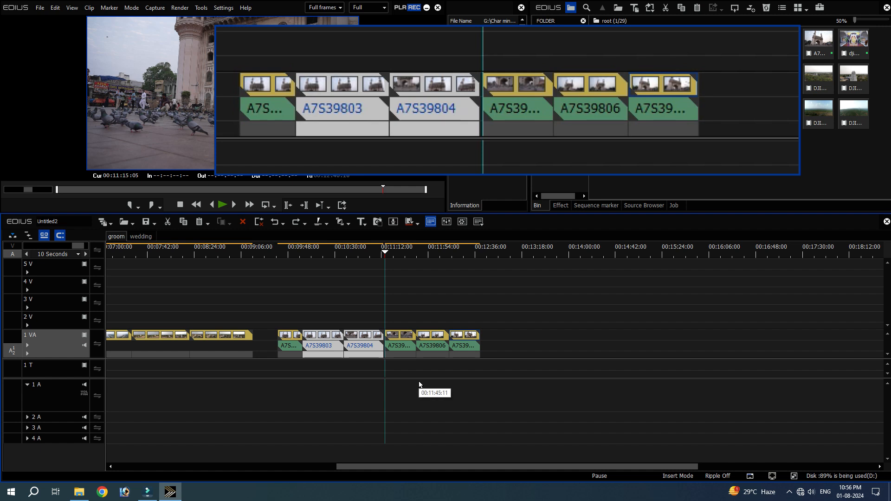
drag(359, 309, 318, 367)
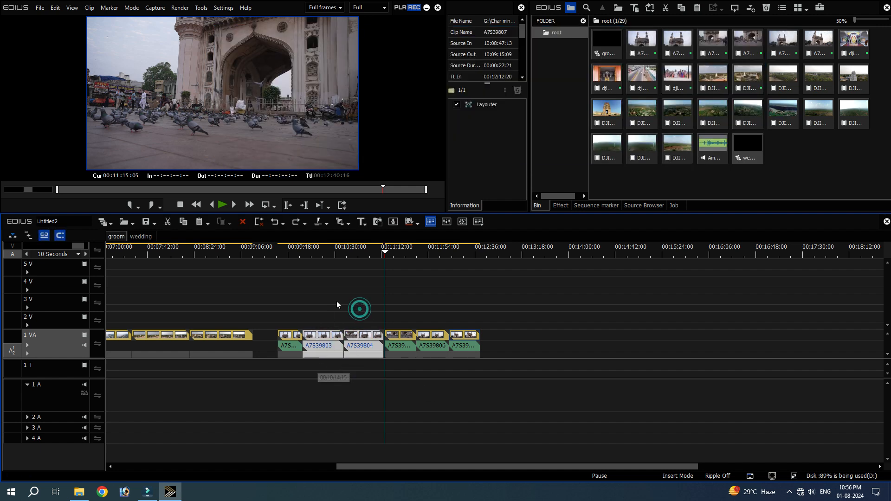
click(259, 223)
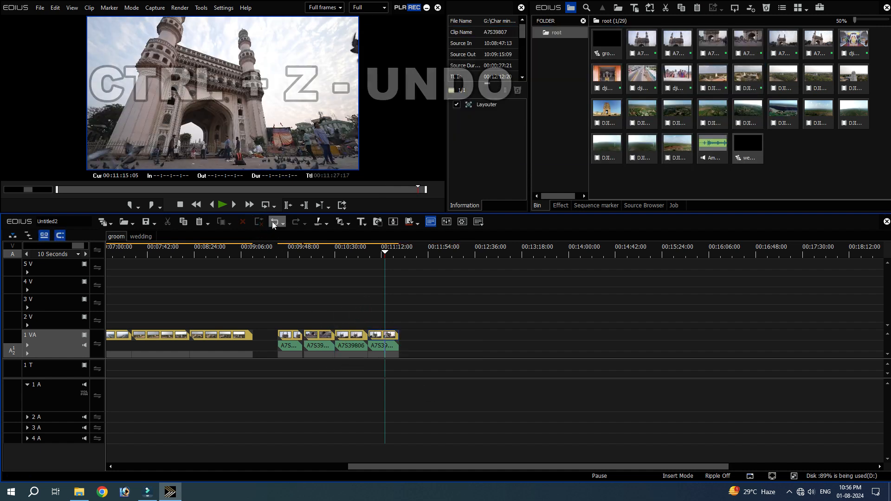
Step: Undo the groom sequence edits step by step, back to the layout with only the 2 V and 1 VA video tracks
key(ctrl+z)
key(ctrl+z)
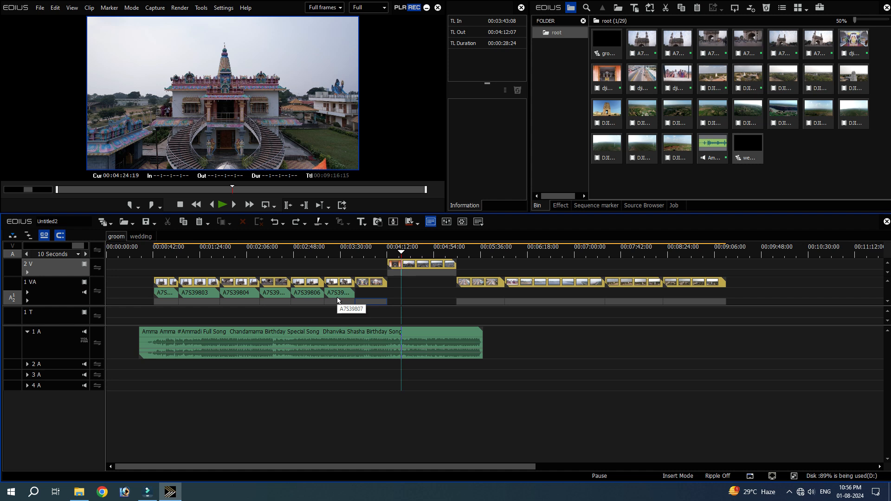
click(321, 406)
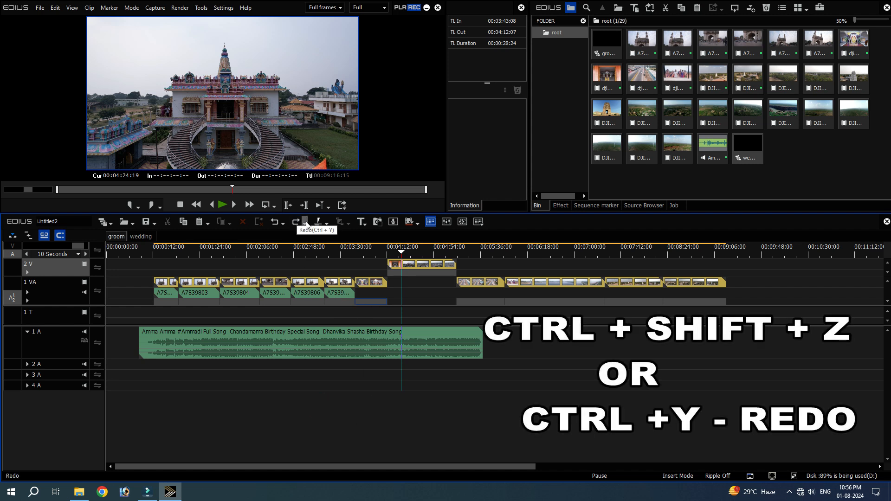
Step: Redo all the undone edits in the groom sequence up to the ripple deletion of A7S39803 and A7S39804
key(ctrl+y)
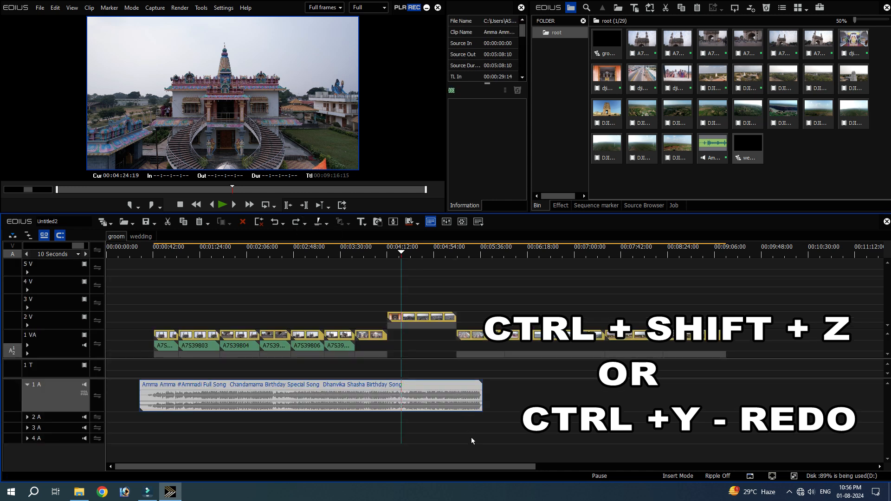
key(ctrl+y)
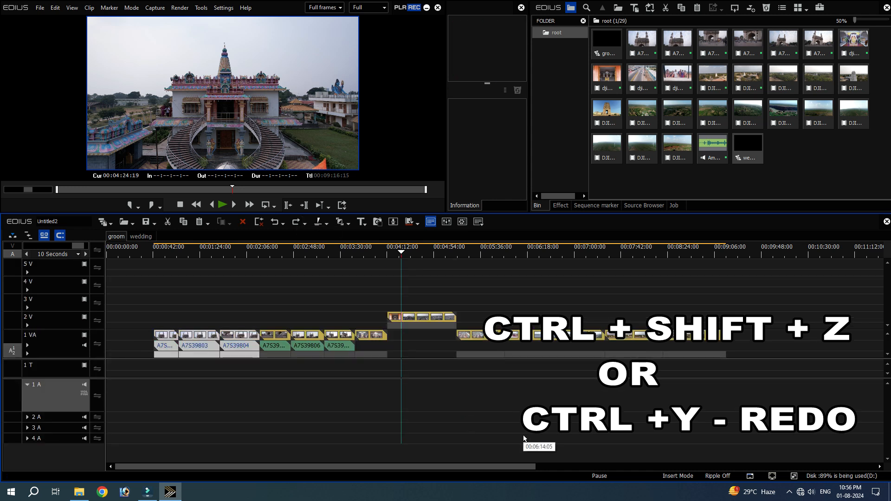
key(ctrl+y)
key(ctrl+y)
key(ctrl+y)
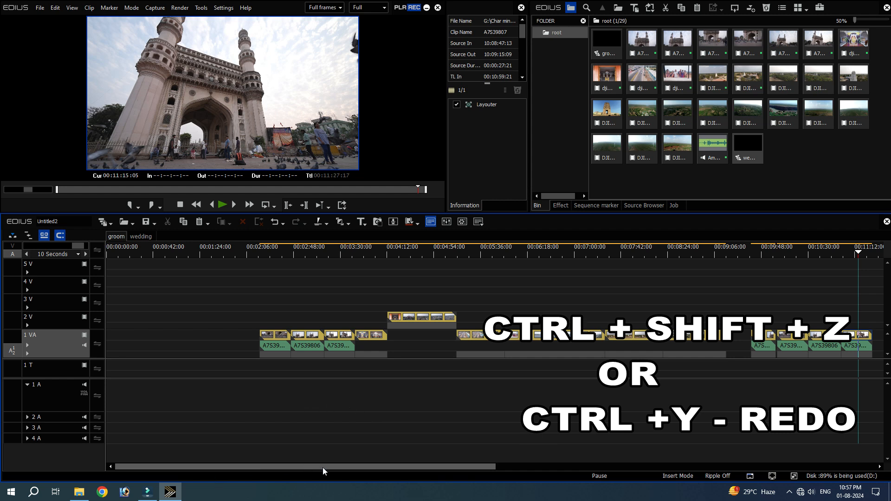
Step: Add a cut point to the long dji_fly clip on 1 VA at 00:06:36:07, undo it, and add it again
drag(266, 466, 320, 469)
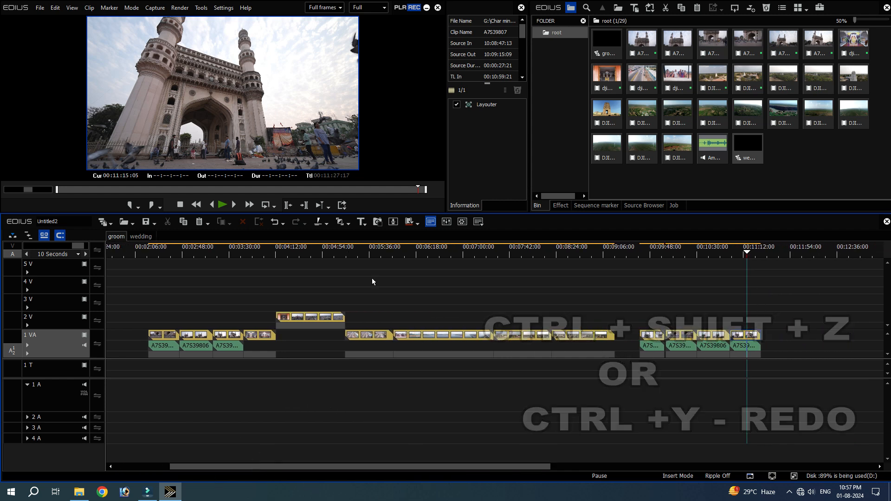
click(436, 334)
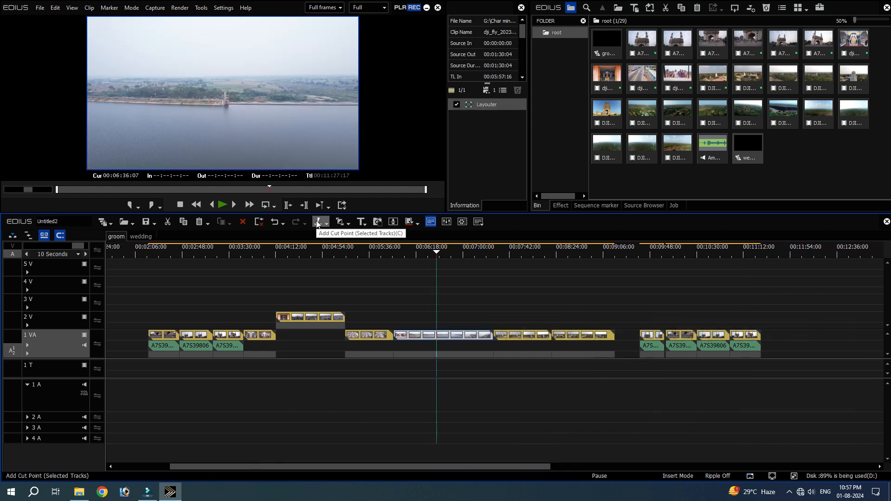
key(ctrl+z)
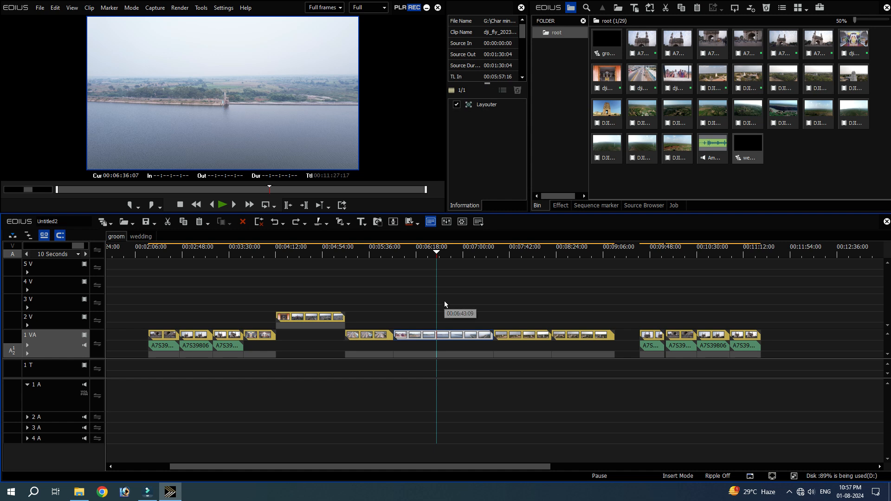
key(c)
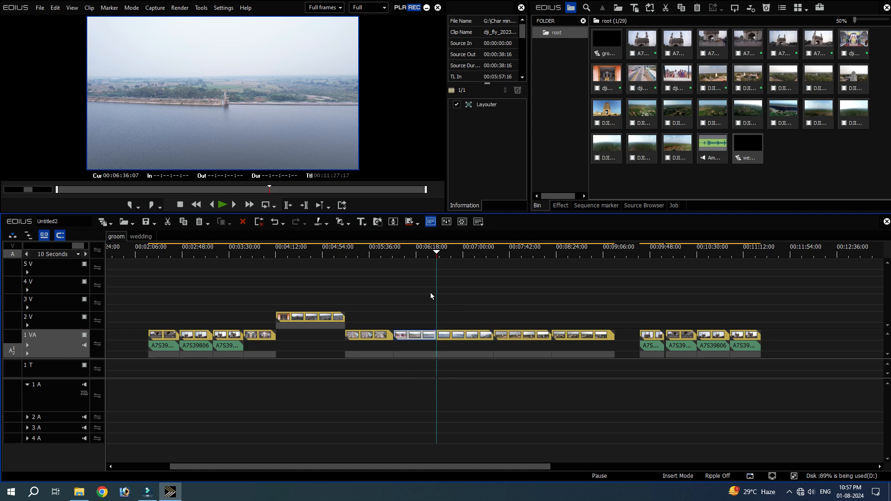
Step: Add four more cut points to the dji_fly clip on 1 VA between about 00:06:06 and 00:06:22
click(404, 258)
click(422, 265)
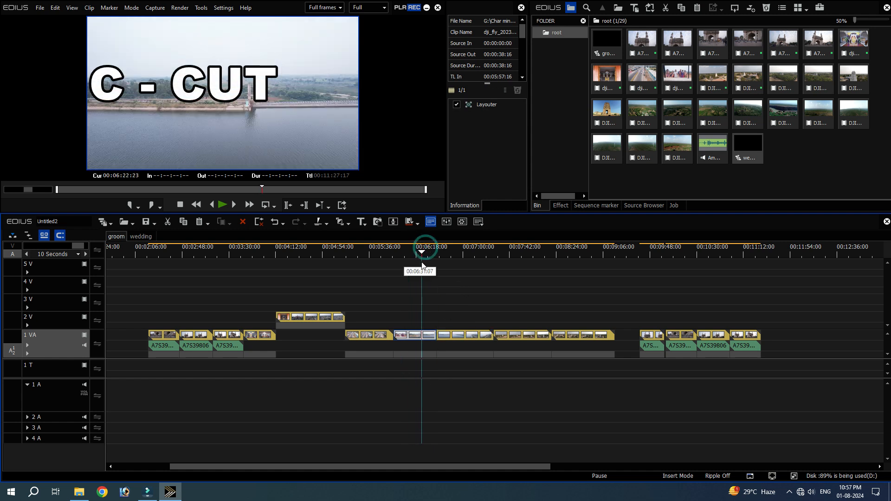
scroll(435, 291, up, 3)
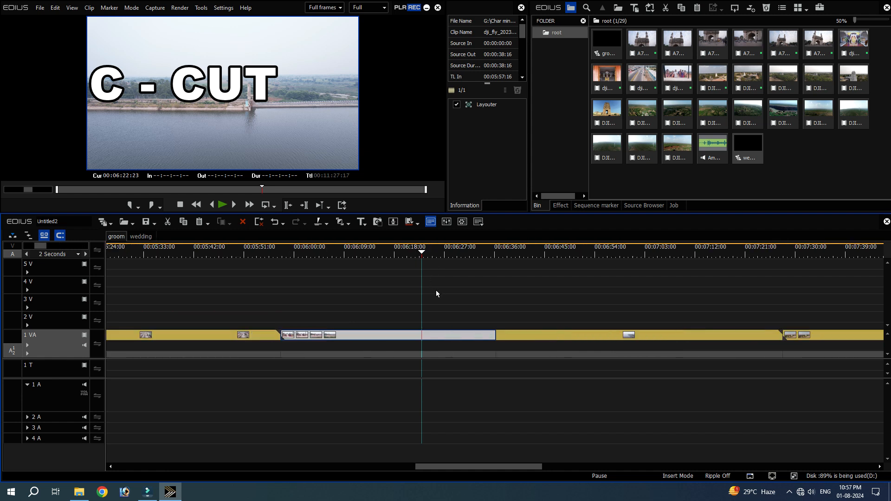
click(411, 259)
key(c)
drag(402, 251, 199, 265)
key(c)
key(c)
key(c)
Step: Move the dji_fly pieces after the first one up from 1 VA, placing one on 3 V and the others on 2 V
drag(244, 339, 246, 316)
drag(314, 337, 367, 299)
drag(453, 333, 456, 316)
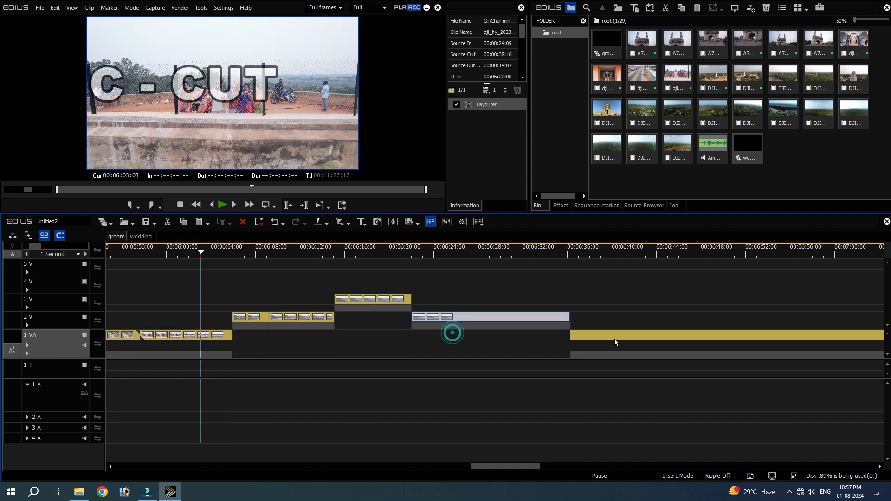
drag(614, 339, 602, 324)
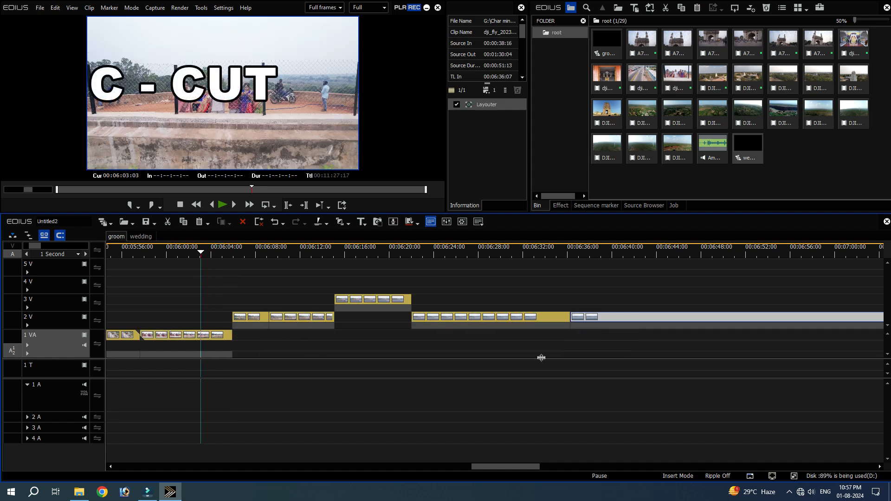
Step: Add a Dissolve transition at the 00:06:36:07 cut on 2 V and place the playhead at 00:06:35:00, just before it
scroll(419, 373, down, 2)
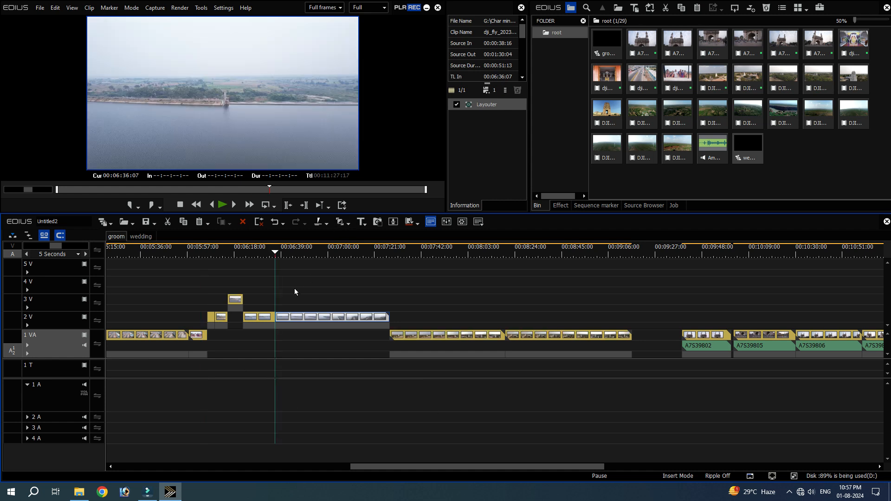
drag(262, 254, 287, 311)
click(287, 312)
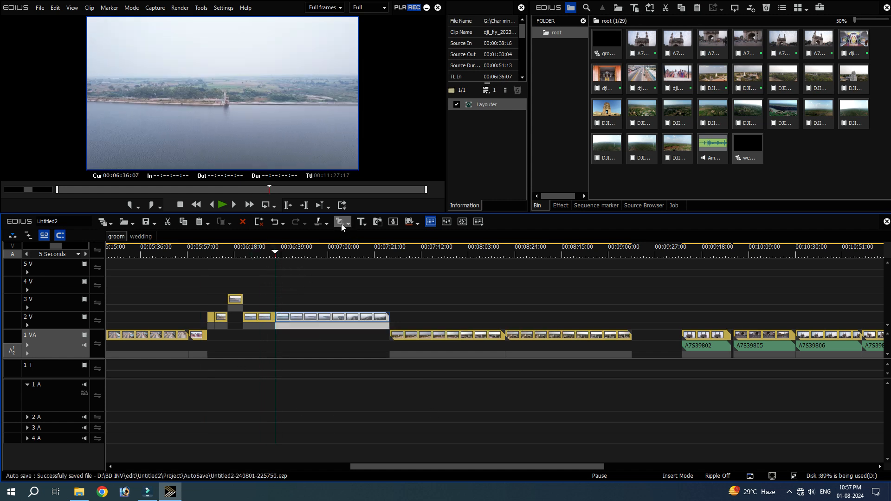
click(341, 225)
scroll(291, 341, up, 3)
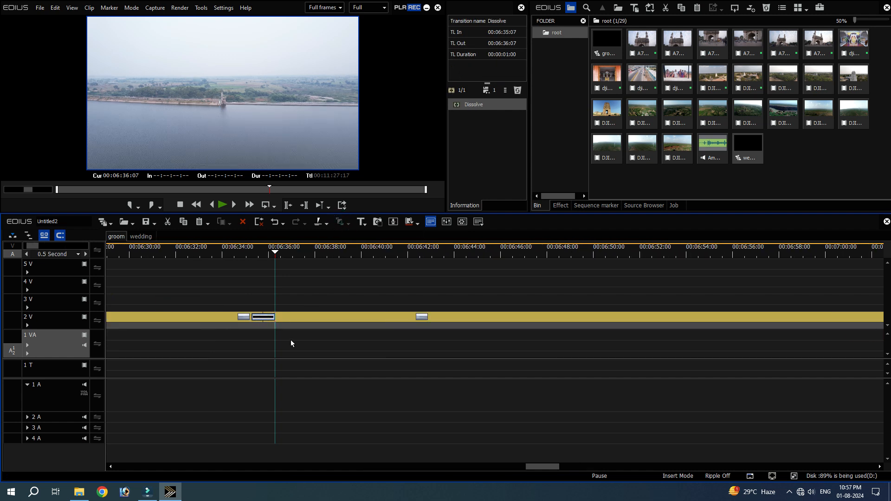
click(255, 255)
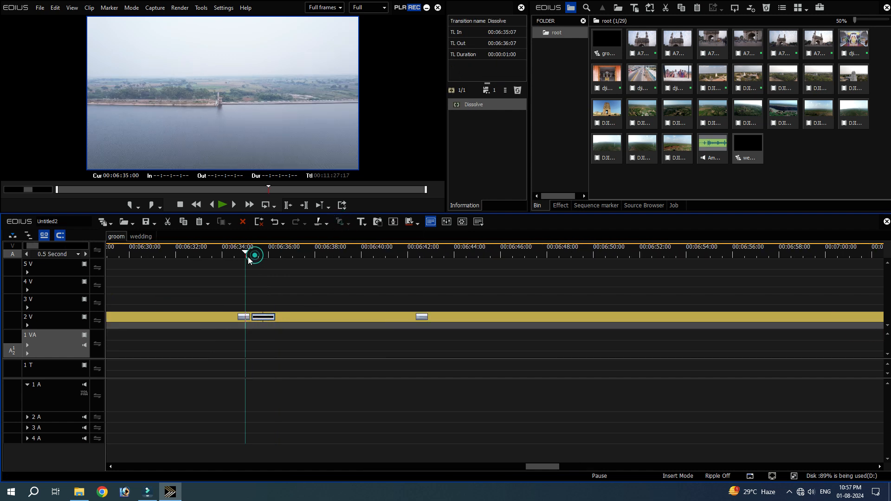
Step: Play the dissolve on 2 V, then try the default Dissolve at the 00:10:30:02 cut between A7S39805 and A7S39806 and undo it
key(space)
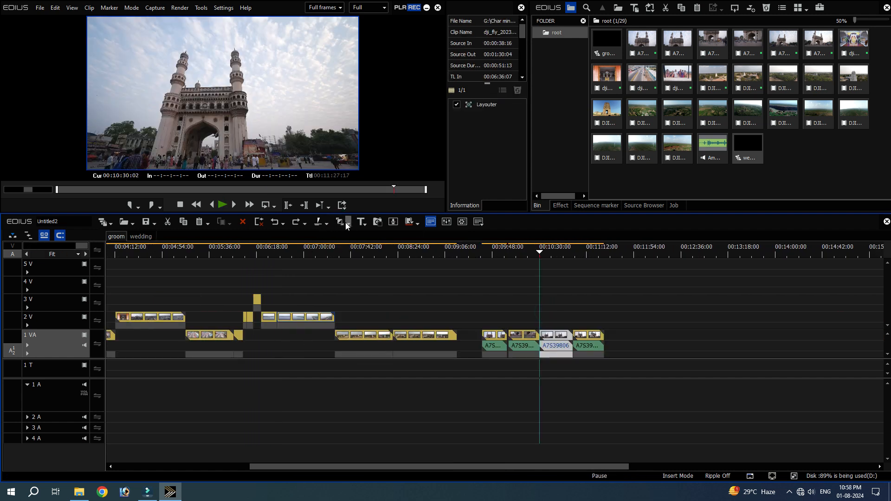
click(339, 222)
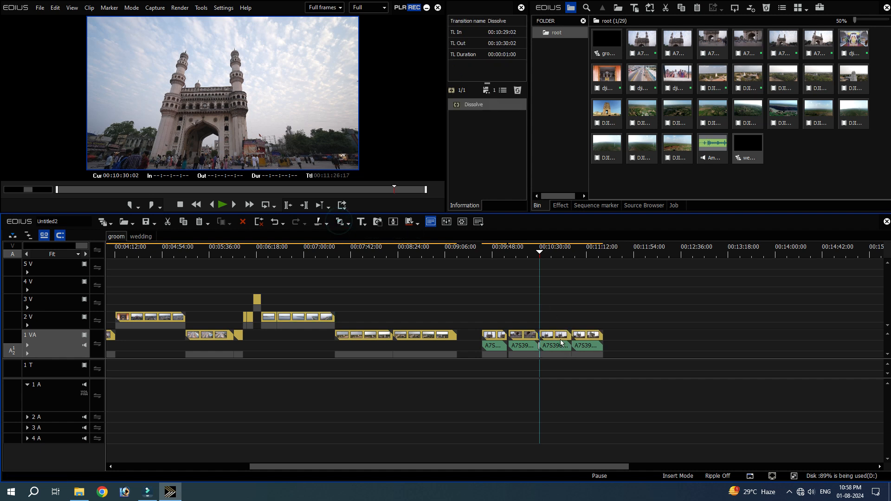
key(ctrl+KP_Add)
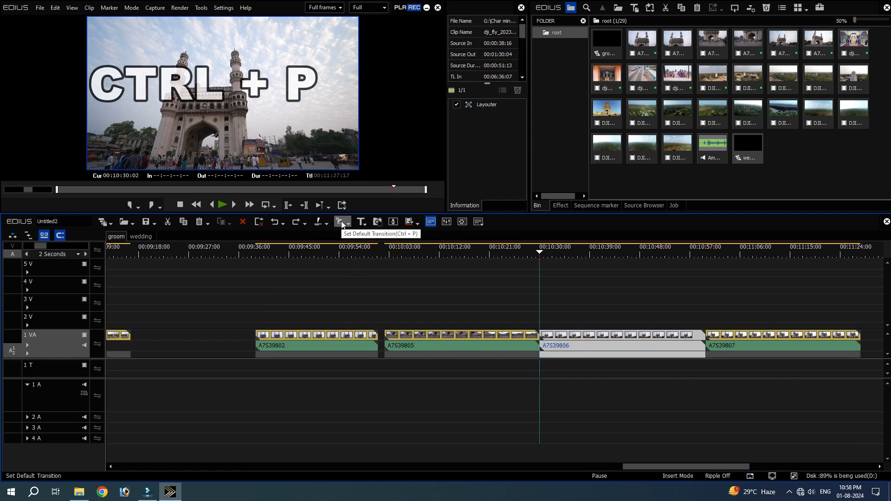
key(ctrl+p)
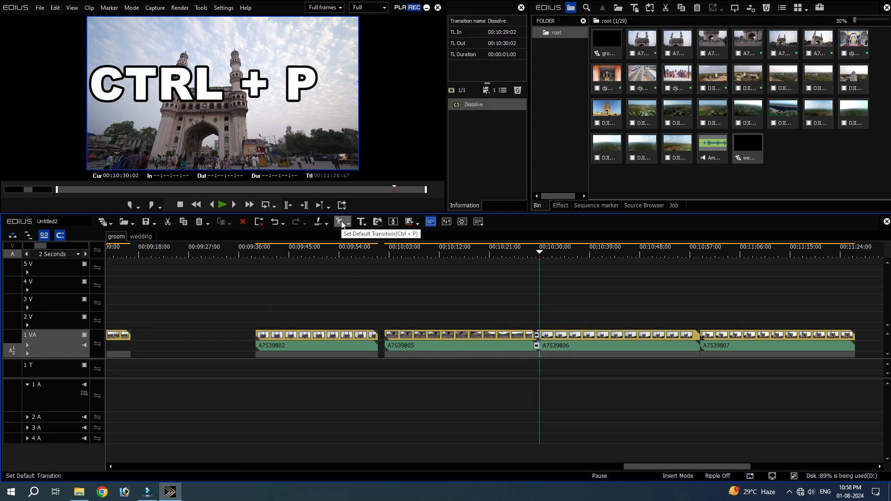
key(ctrl+z)
Step: Add the one-second default transition with audio crossfade at the cut between A7S39805 and A7S39806 and play through it
click(648, 406)
click(558, 345)
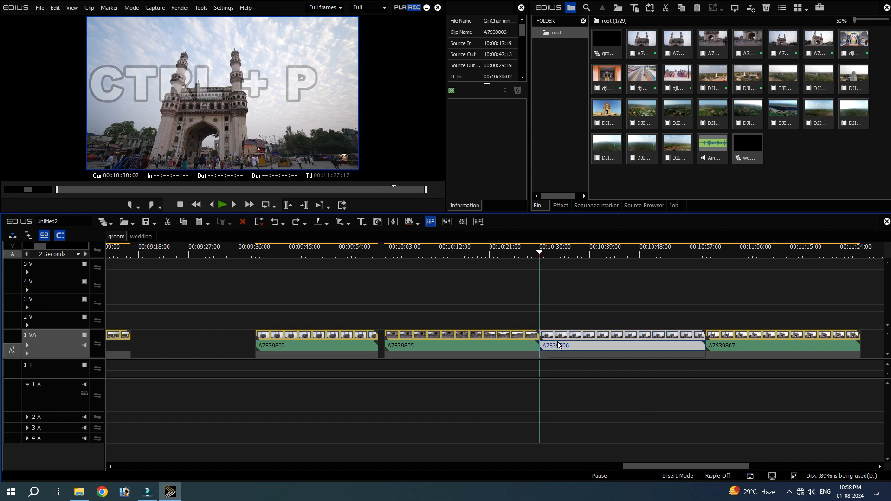
key(ctrl+p)
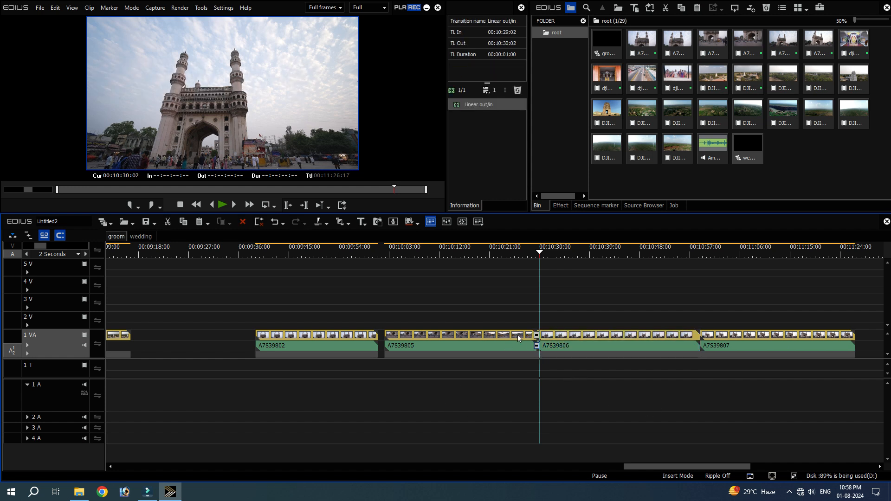
click(533, 254)
key(space)
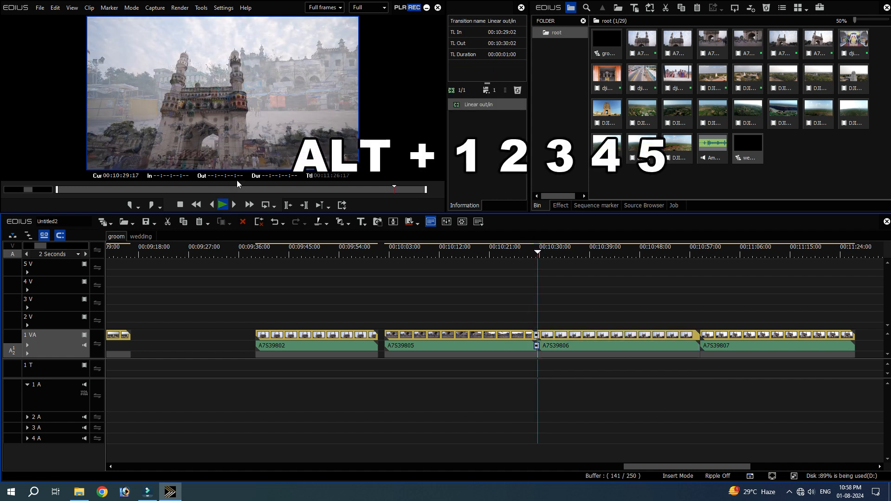
Step: Try four- and five-second default transitions at the cut before A7S39806, play through the five-second one, and undo it
key(ctrl+z)
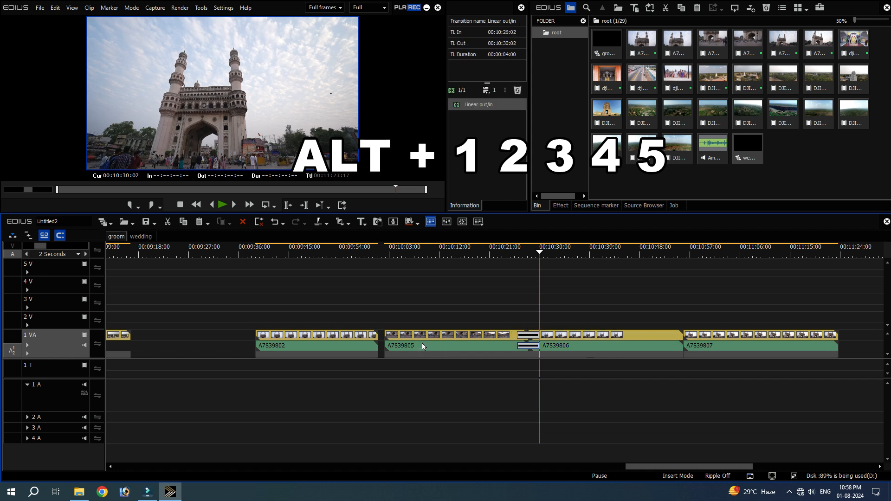
key(ctrl+p)
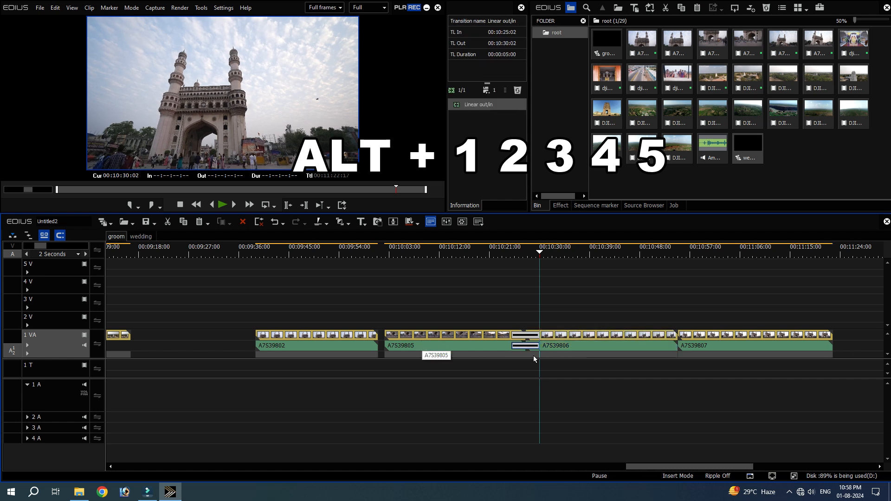
drag(521, 257, 509, 257)
key(space)
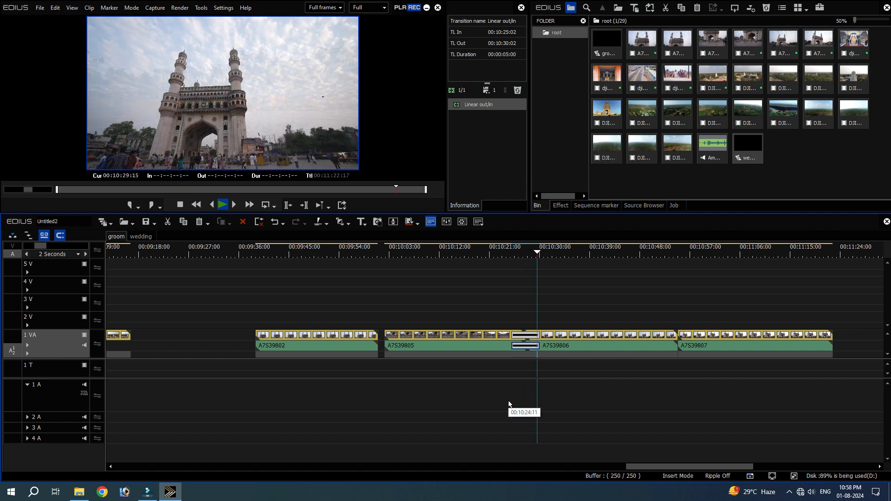
key(space)
key(ctrl+z)
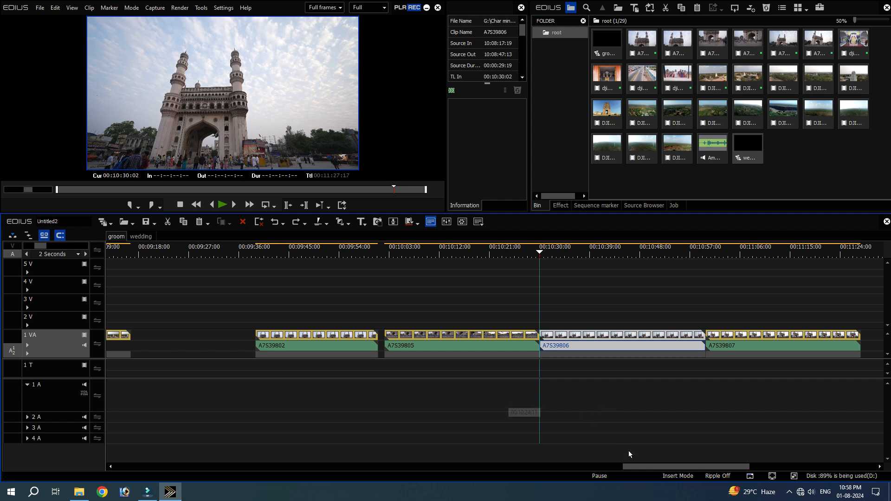
Step: Reapply the one-second transition with audio crossfade between A7S39805 and A7S39806 and play through it
scroll(633, 467, down, 3)
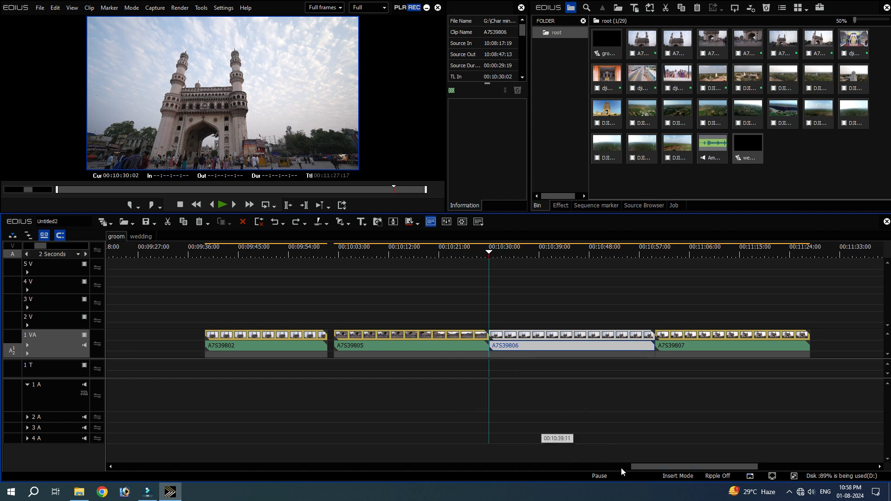
scroll(621, 467, down, 5)
key(ctrl+y)
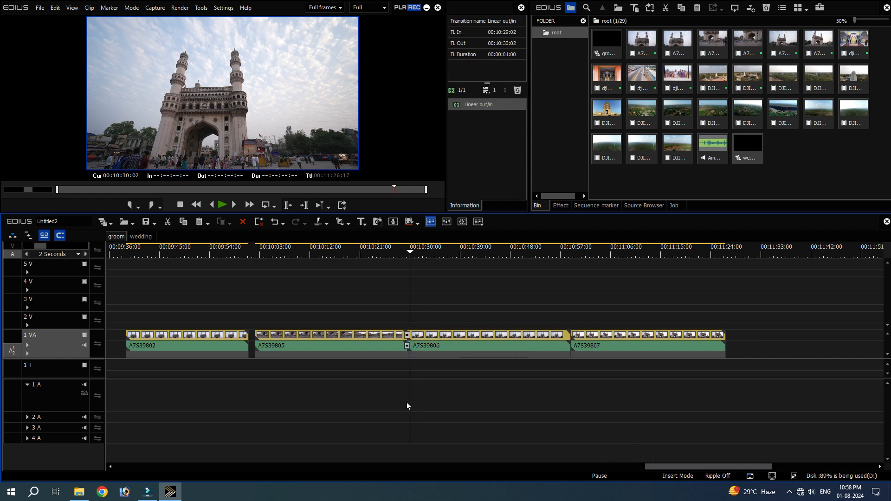
click(405, 382)
key(space)
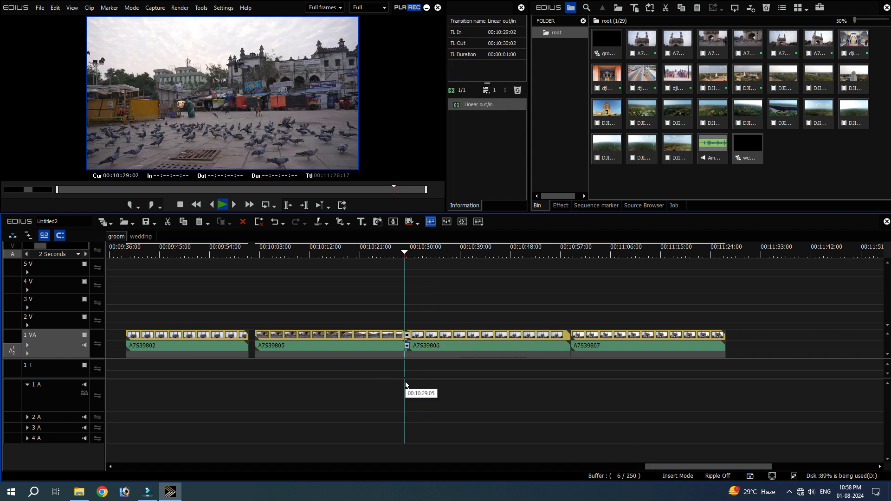
key(space)
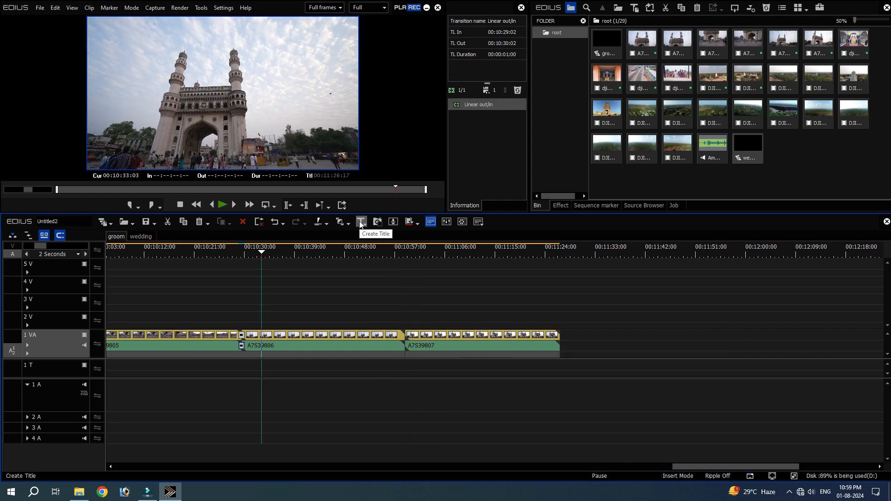
Step: Create a title in the 1T track at 00:10:33:03 with the text "charmir" over the monument, and apply style-10
click(361, 223)
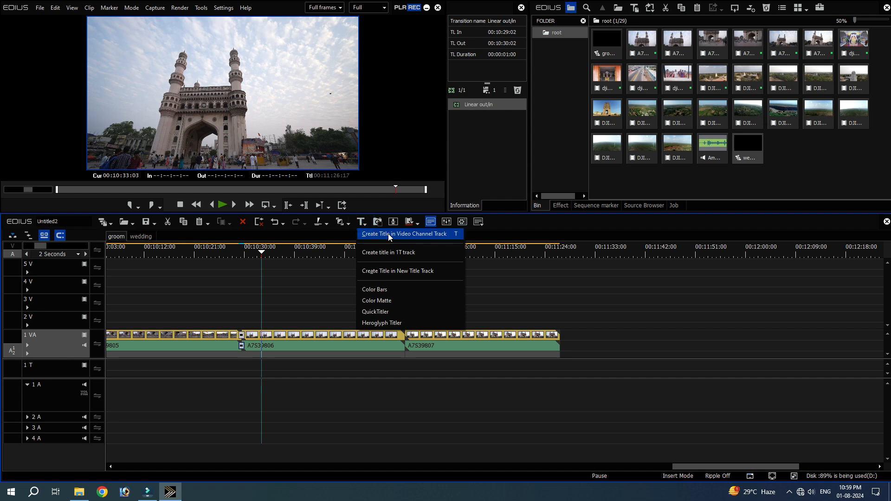
click(419, 251)
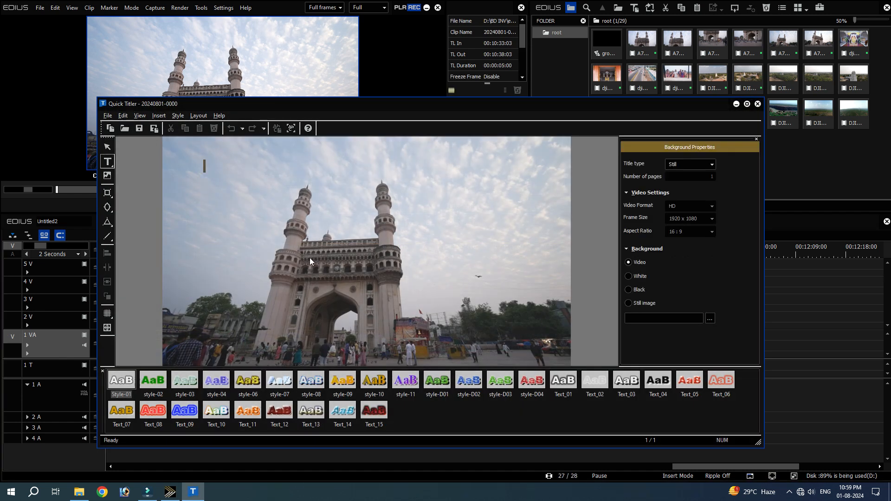
click(323, 198)
text(cha)
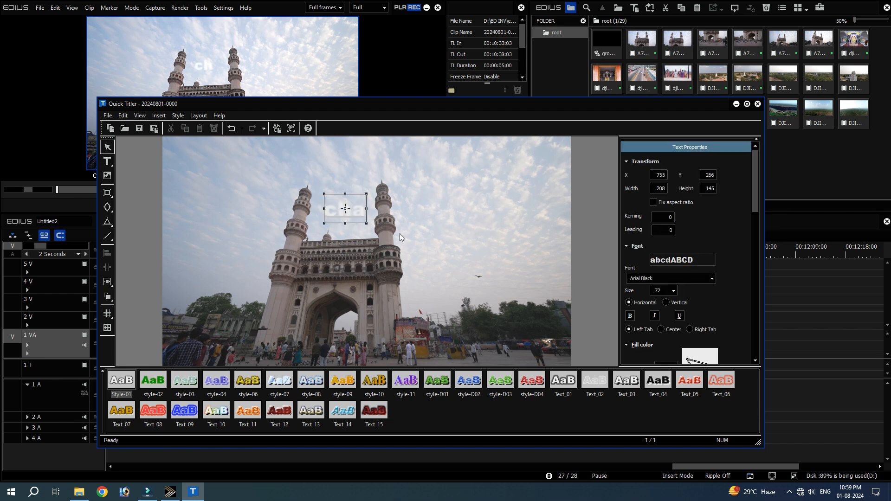
text(rmir)
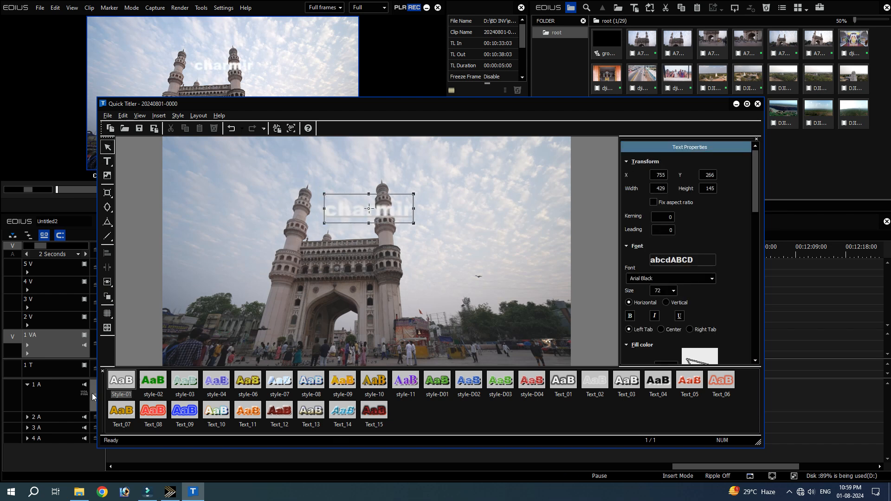
double_click(377, 384)
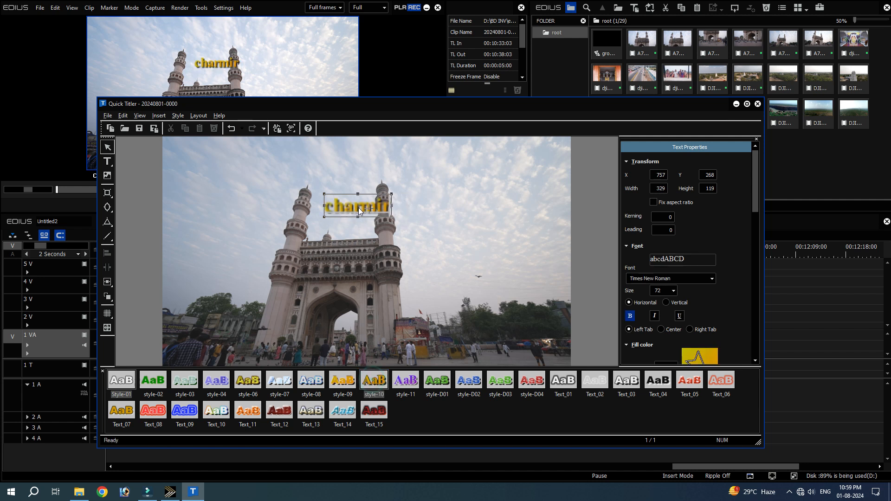
Step: Select the whole title text, review its text properties down to the Blur settings, and save the title
drag(358, 207, 442, 202)
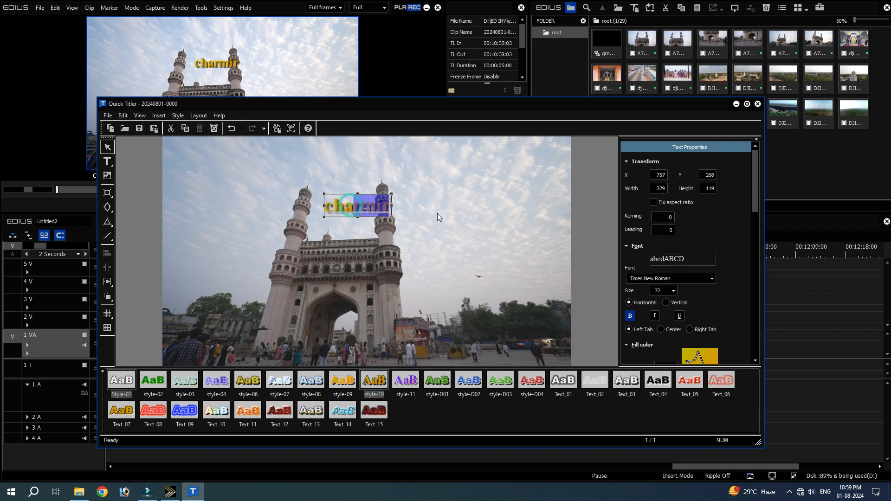
click(365, 204)
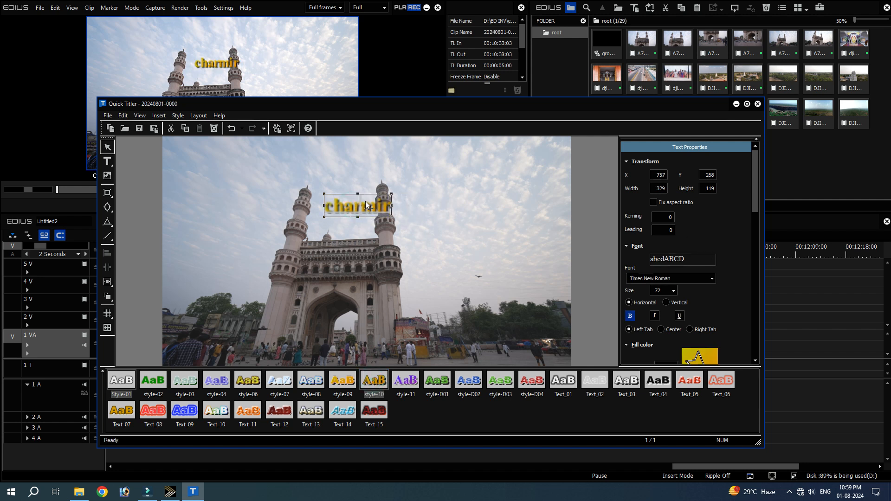
key(ctrl+a)
drag(757, 174, 760, 338)
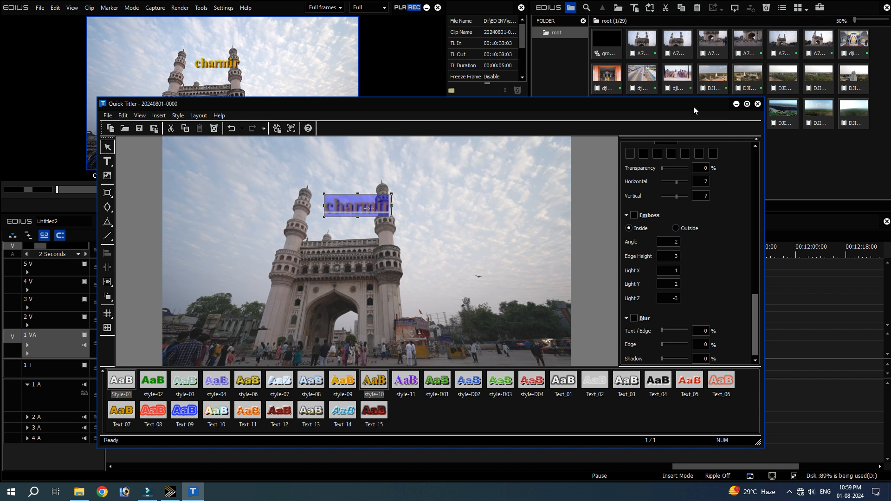
click(139, 130)
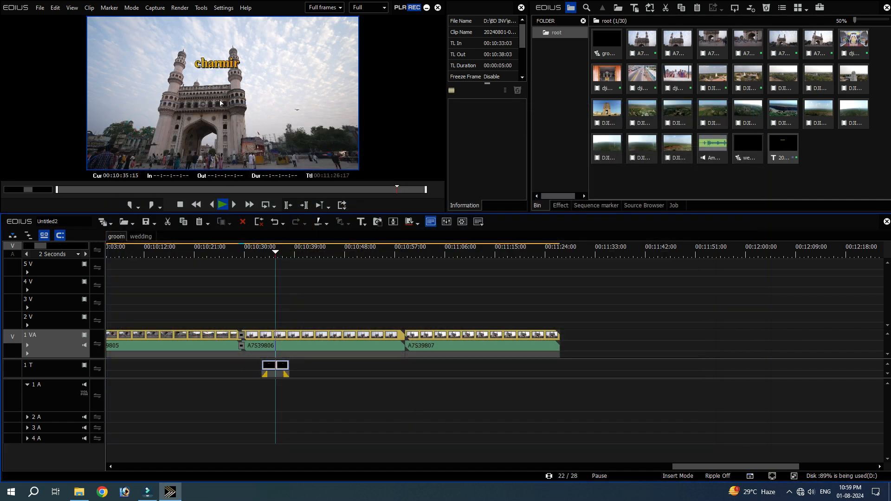
Step: Extend the title clip on 1 T to 00:10:56:13 and play part of it
drag(288, 366, 392, 367)
key(space)
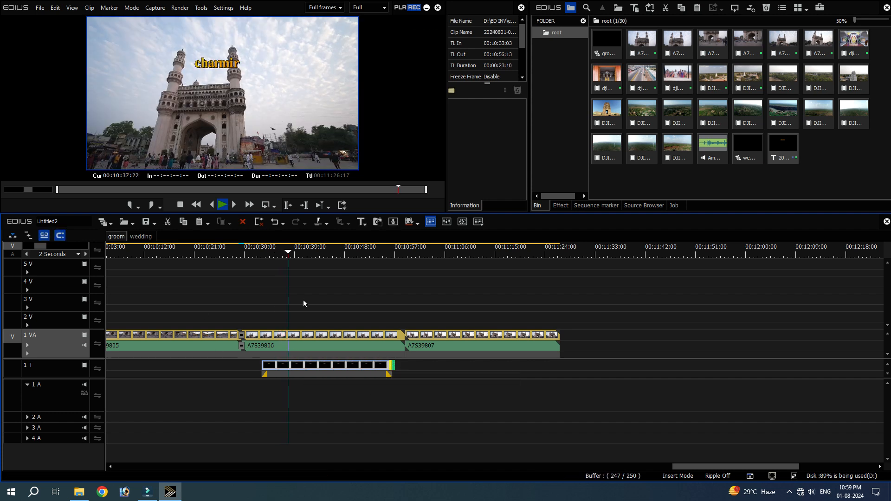
key(space)
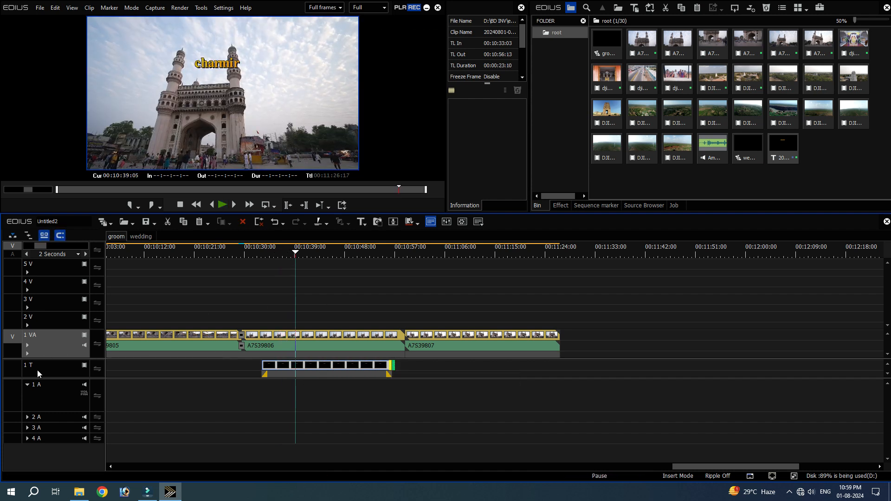
Step: Save the frame at 00:11:05:19 as a PNG still named charmir on the Desktop
click(443, 250)
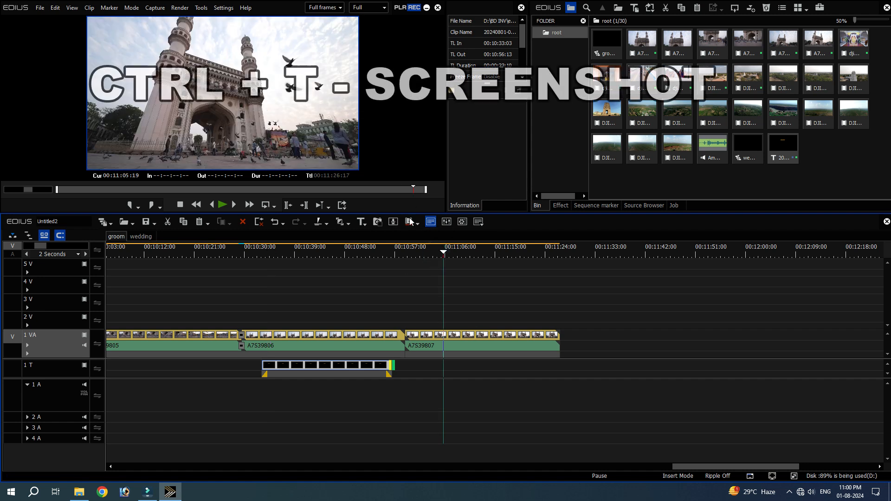
key(ctrl+t)
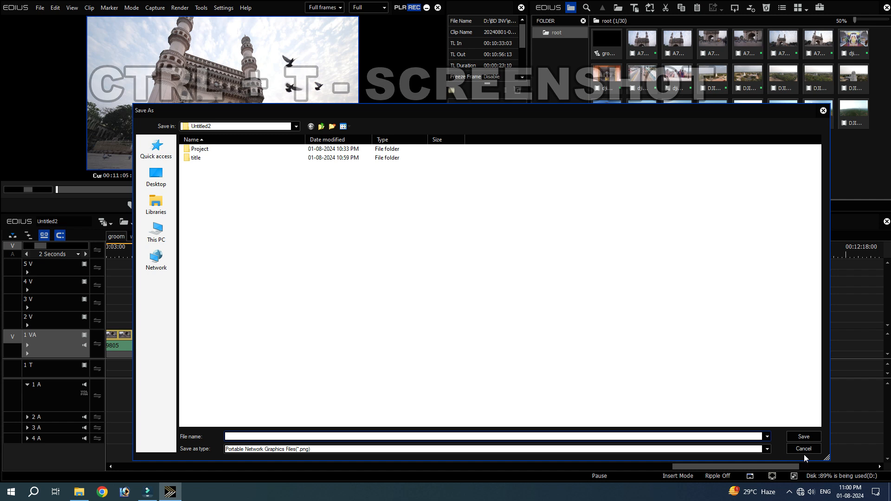
click(155, 176)
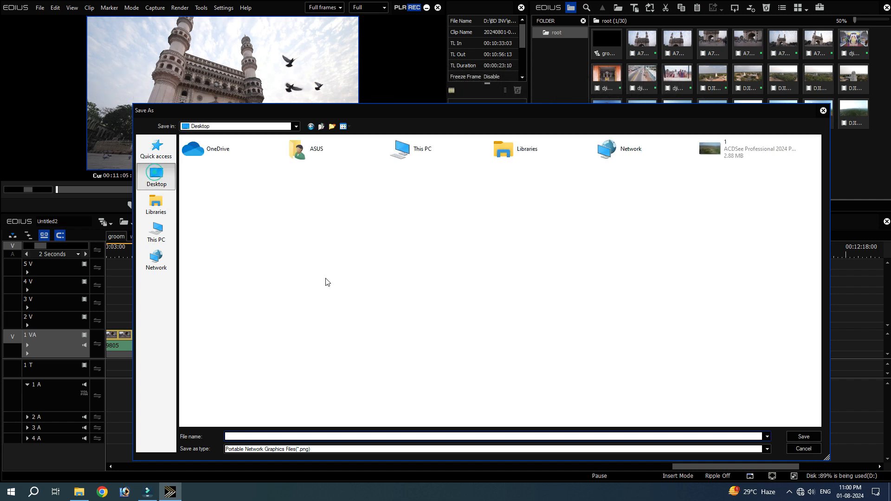
text(charmir)
click(792, 437)
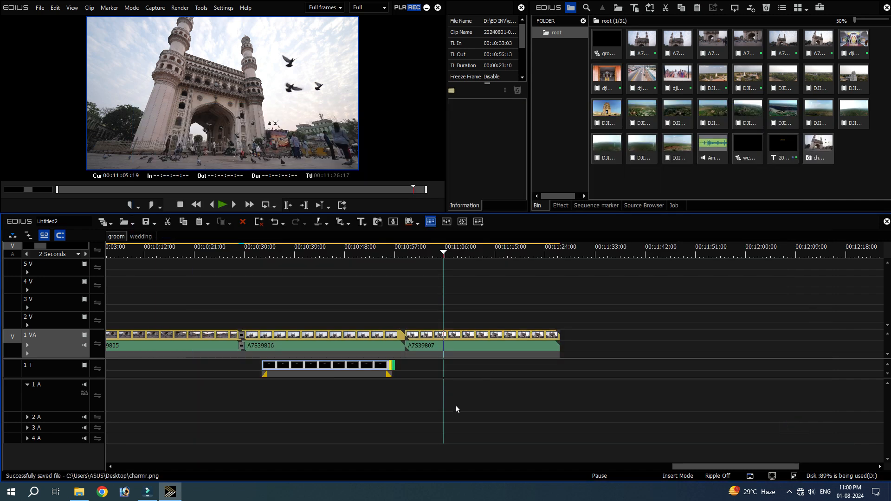
Step: View the saved charmir image from the Windows desktop, close it, and switch back to EDIUS
key(super+d)
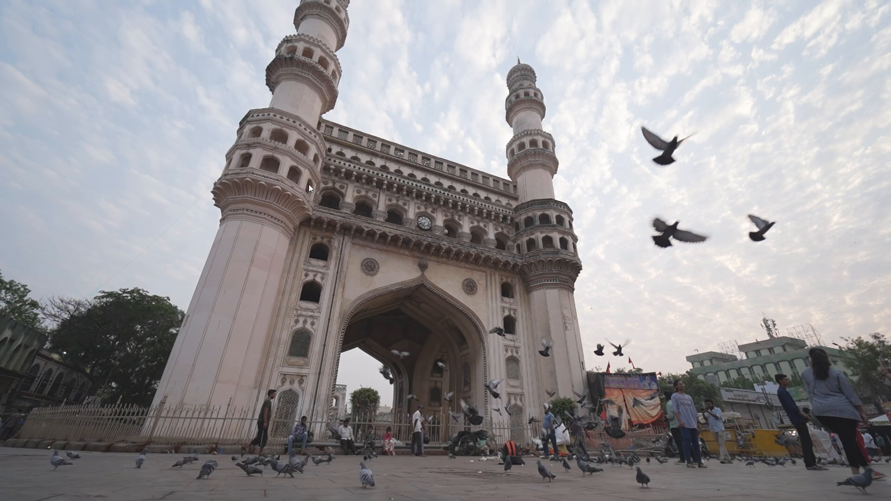
key(Escape)
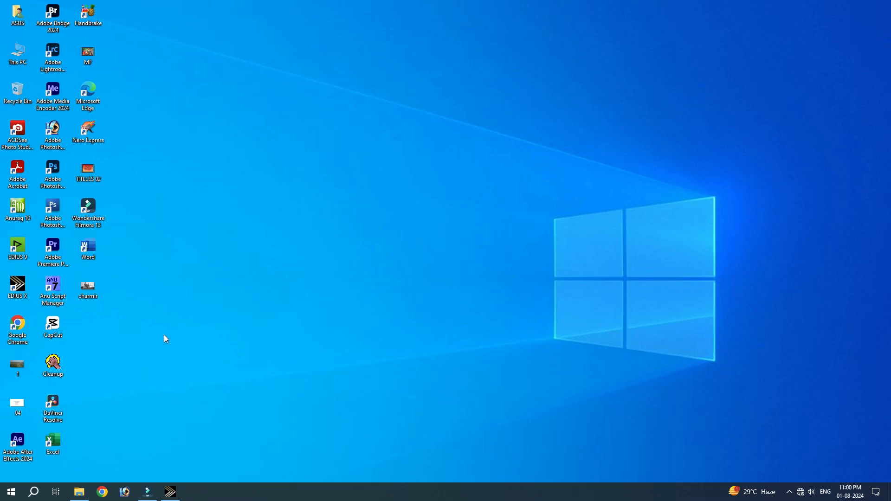
drag(440, 170, 279, 303)
click(369, 285)
click(169, 491)
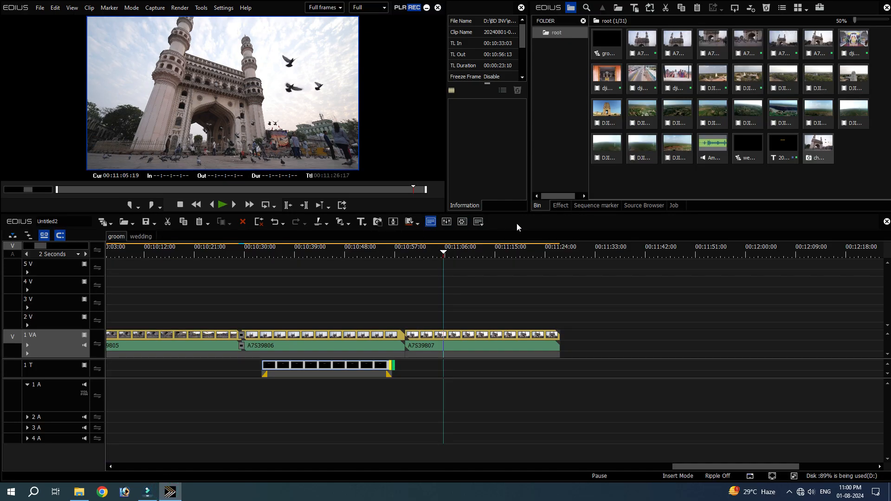
drag(441, 255, 162, 260)
click(284, 423)
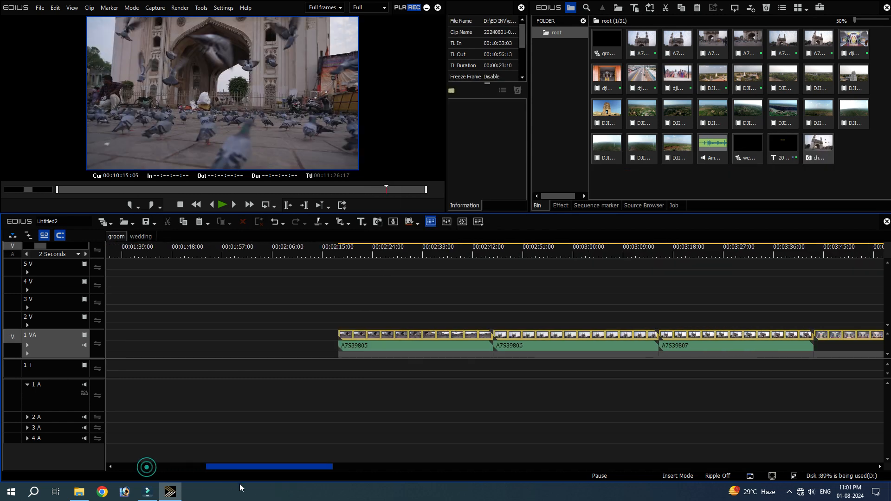
drag(145, 469, 263, 492)
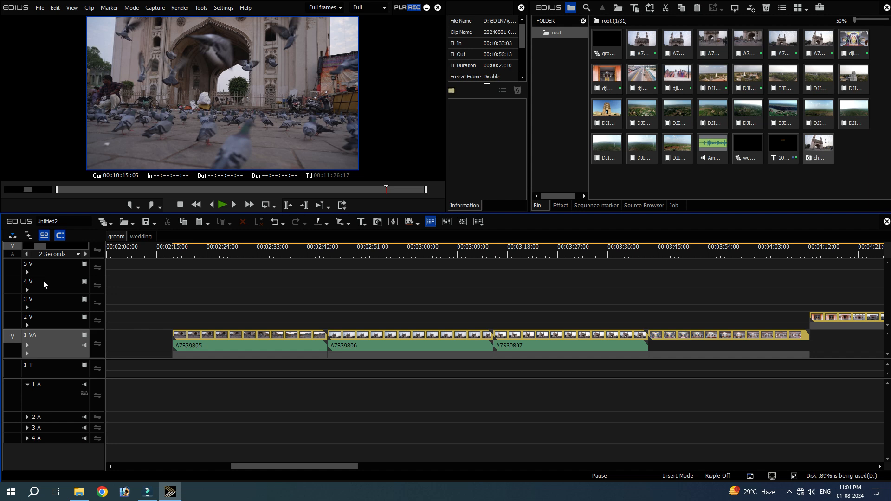